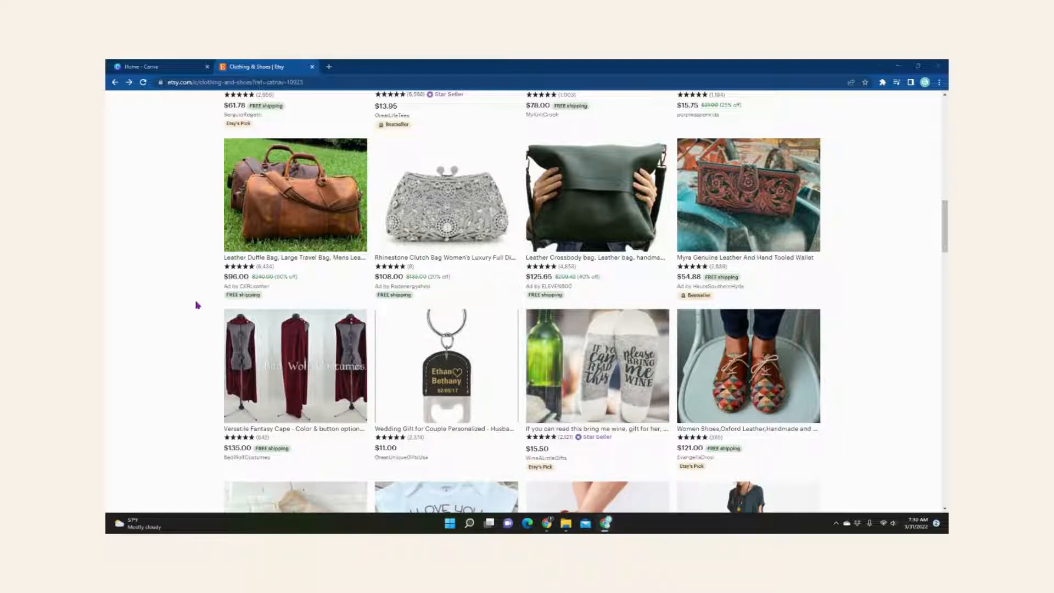
scroll(320, 312, "down", 1)
scroll(320, 311, "down", 4)
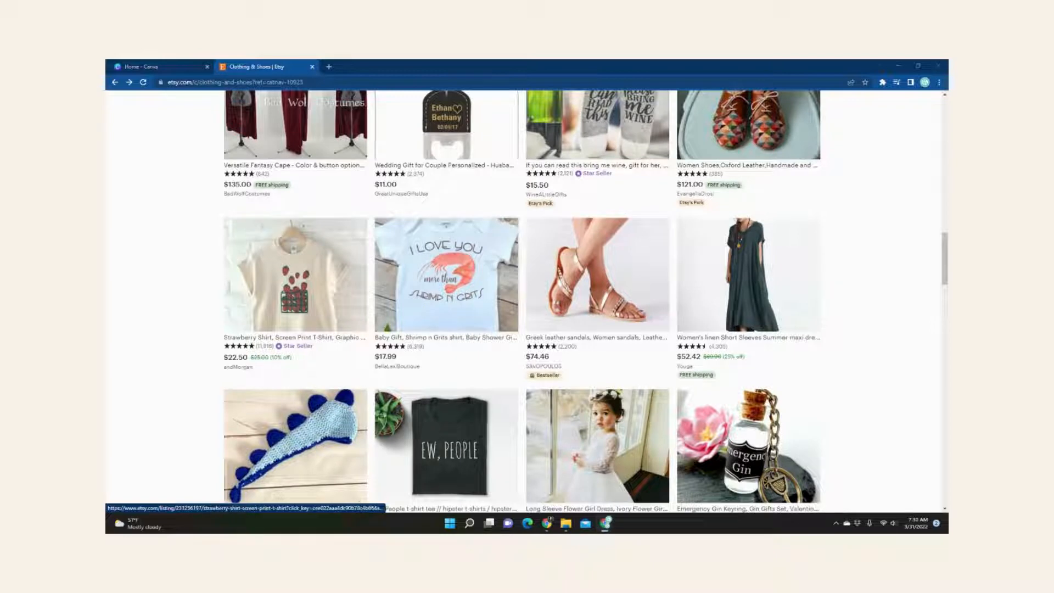
scroll(551, 376, "down", 4)
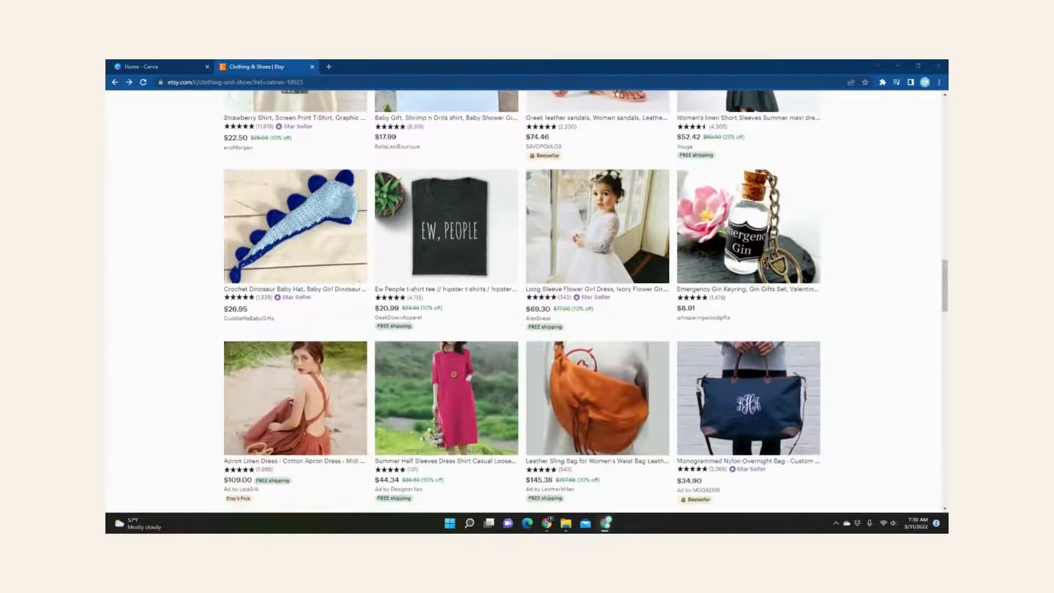
- Switch to Canva and create a new custom-size design 2700 px wide and 2025 px high
key("ctrl+shift+Tab")
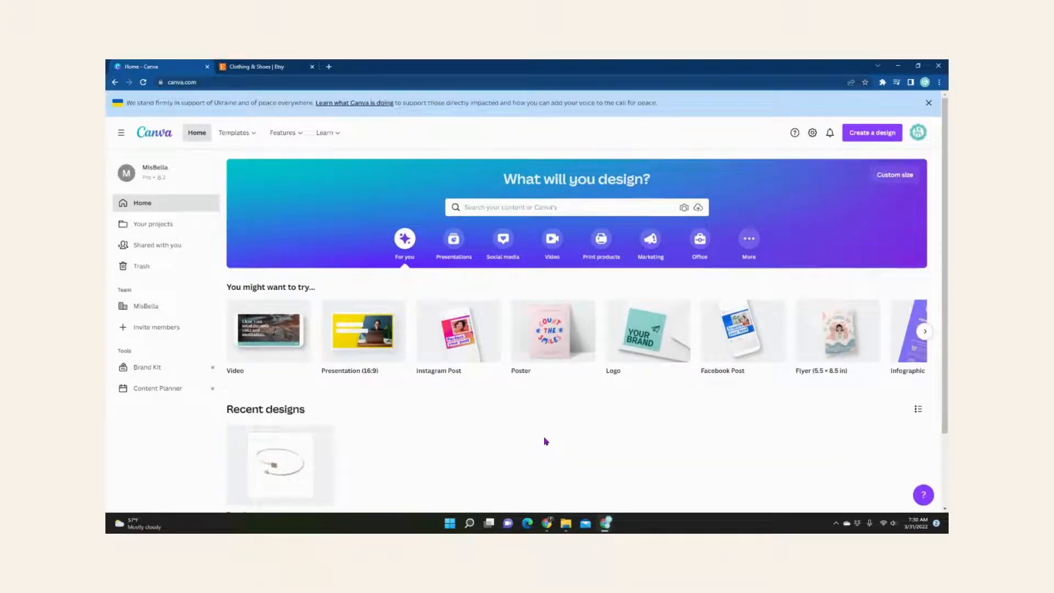
left_click(868, 142)
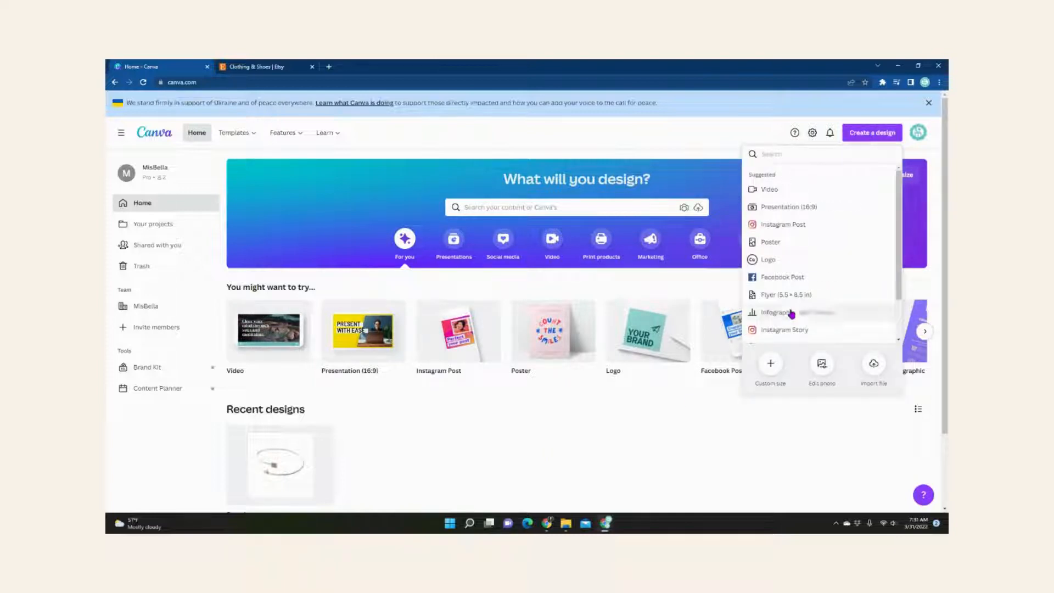
left_click(770, 366)
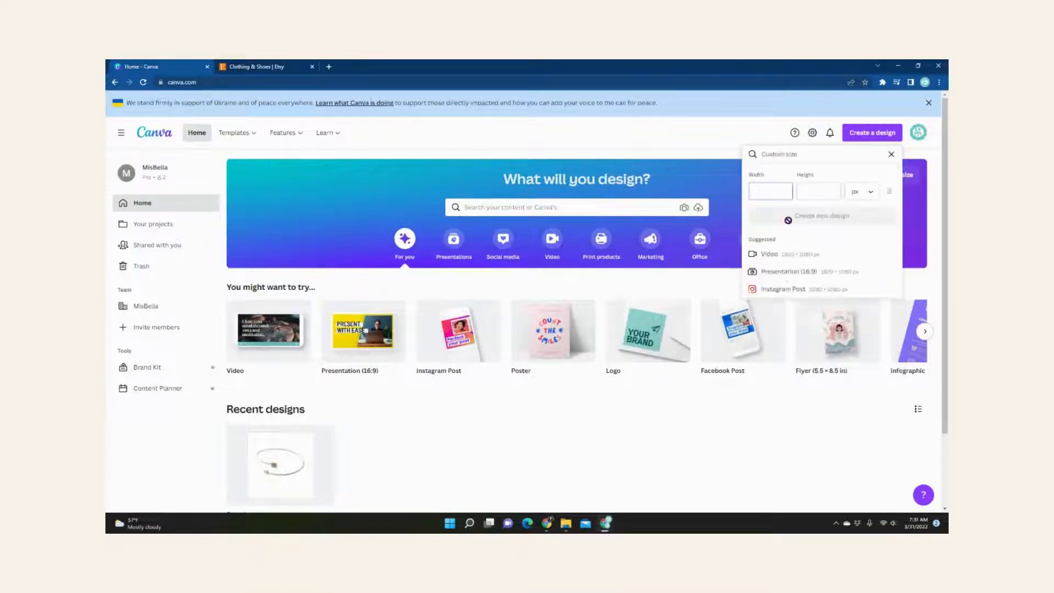
type("27")
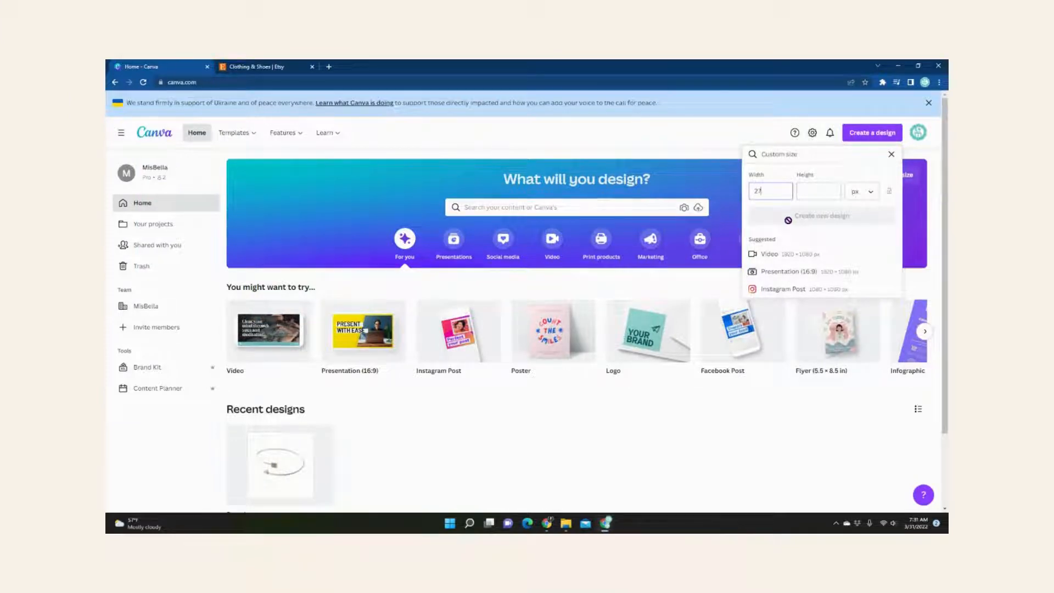
type("00")
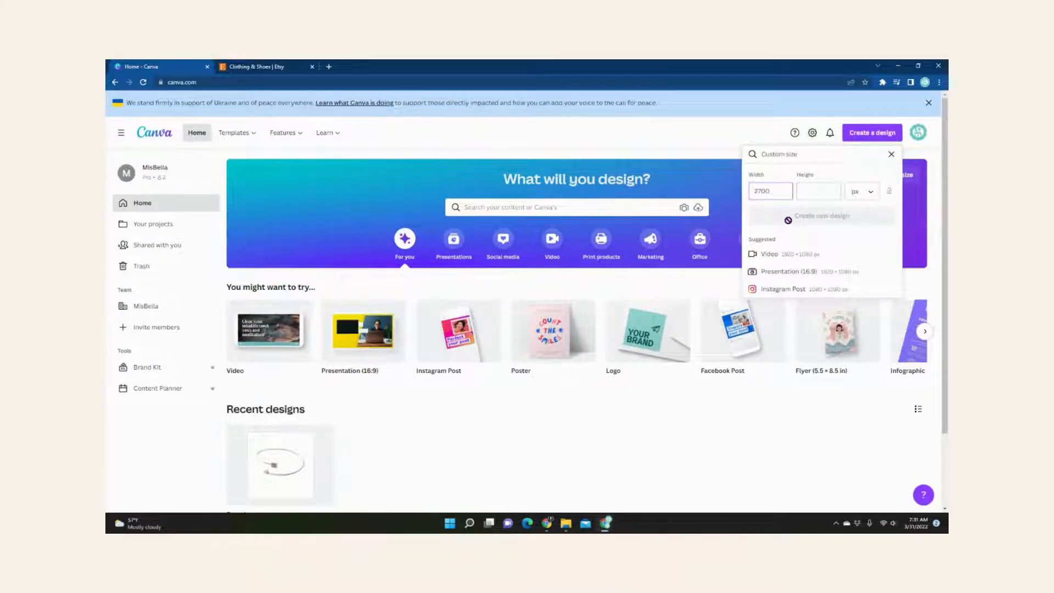
left_click(808, 196)
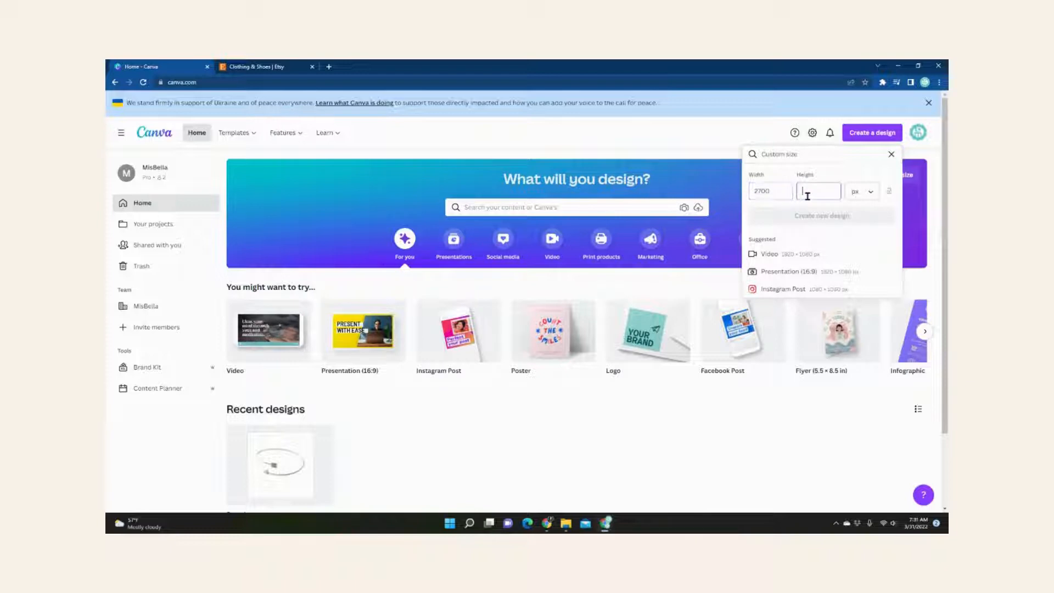
type("2025")
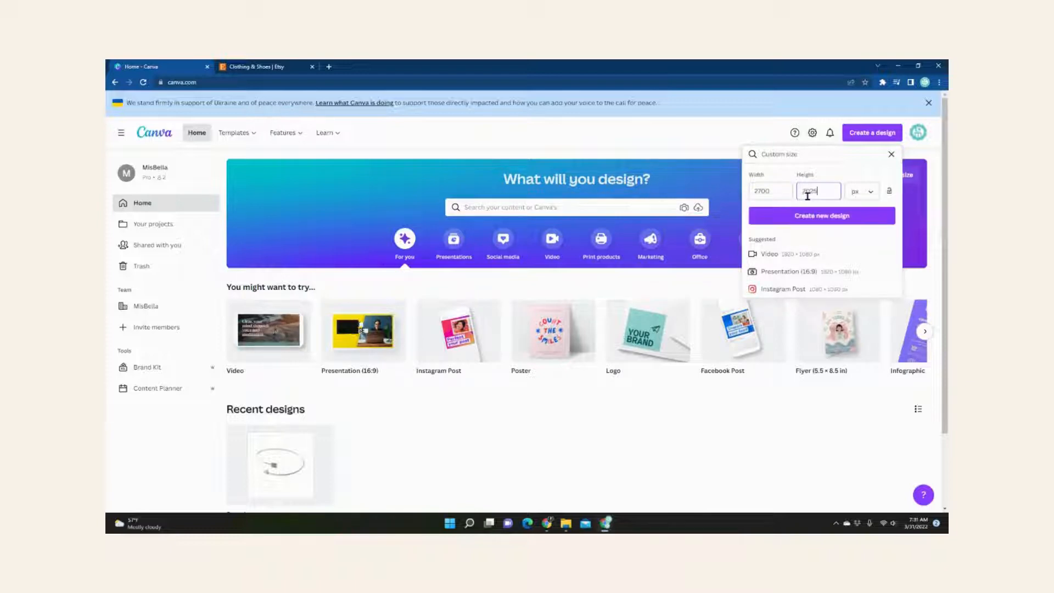
left_click(821, 219)
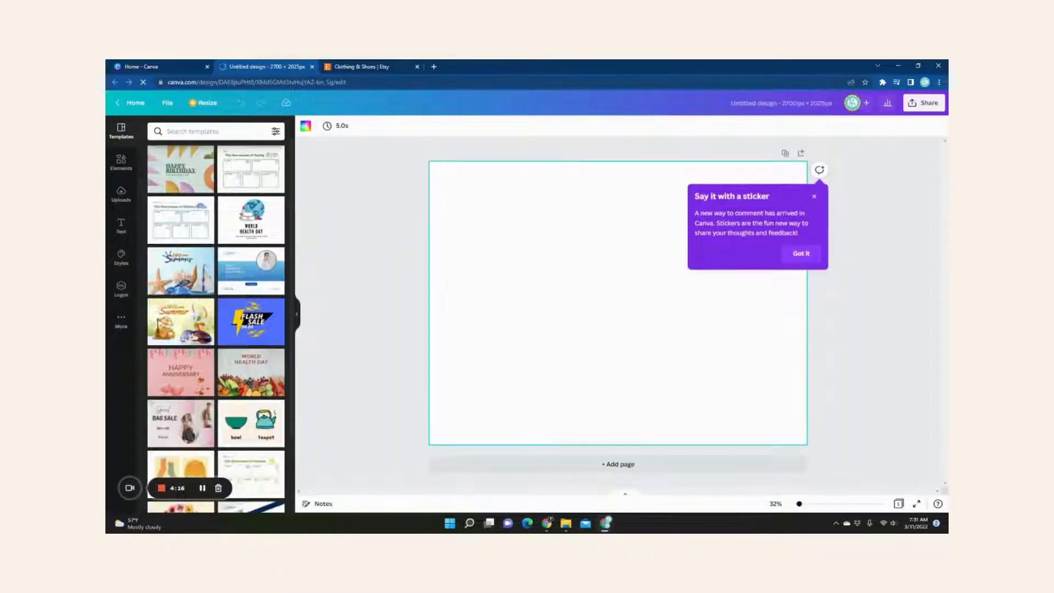
- Upload the dropper bottle photo to the design's uploads and dismiss the sticker tip
left_click(120, 193)
left_click_drag(107, 310, 236, 279)
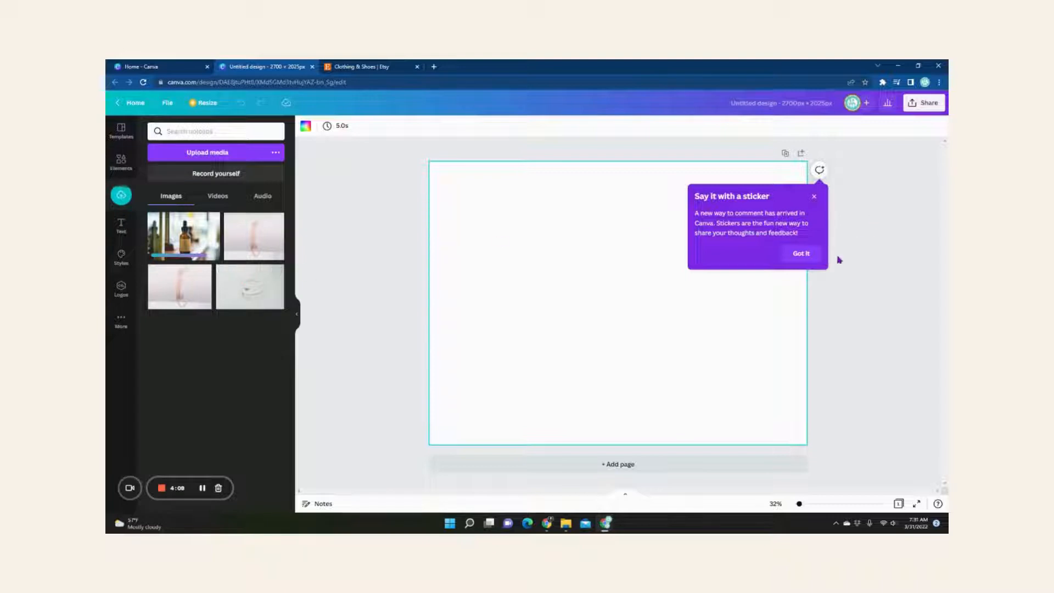
left_click(801, 253)
- Place the uploaded bottle photo on the page and enlarge it to cover the whole canvas, with the bottle near the centre
left_click_drag(197, 238, 364, 137)
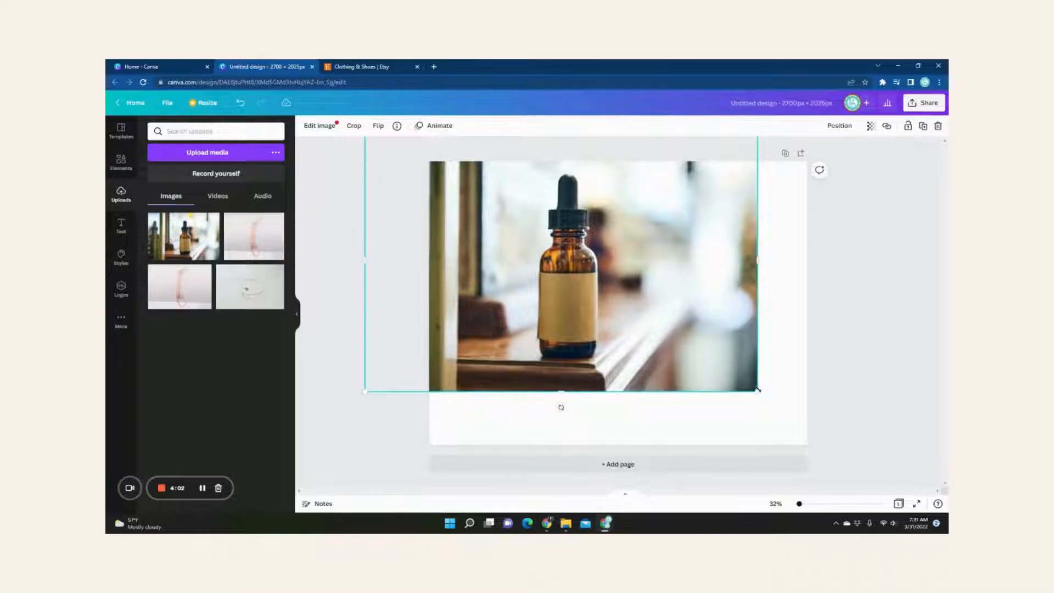
left_click_drag(758, 390, 846, 436)
left_click_drag(631, 342, 633, 338)
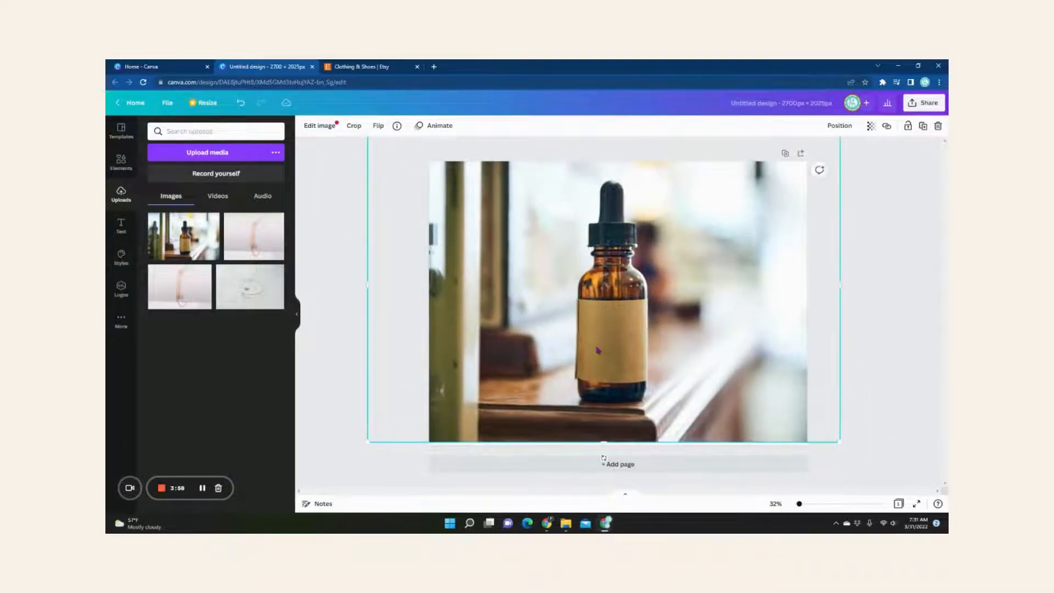
left_click(878, 312)
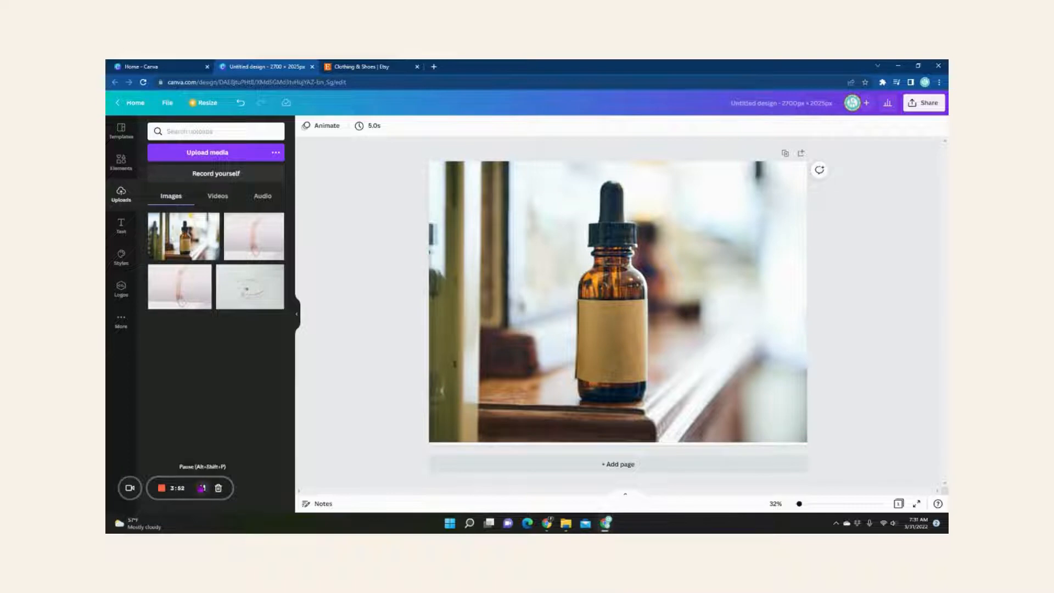
left_click_drag(602, 330, 601, 334)
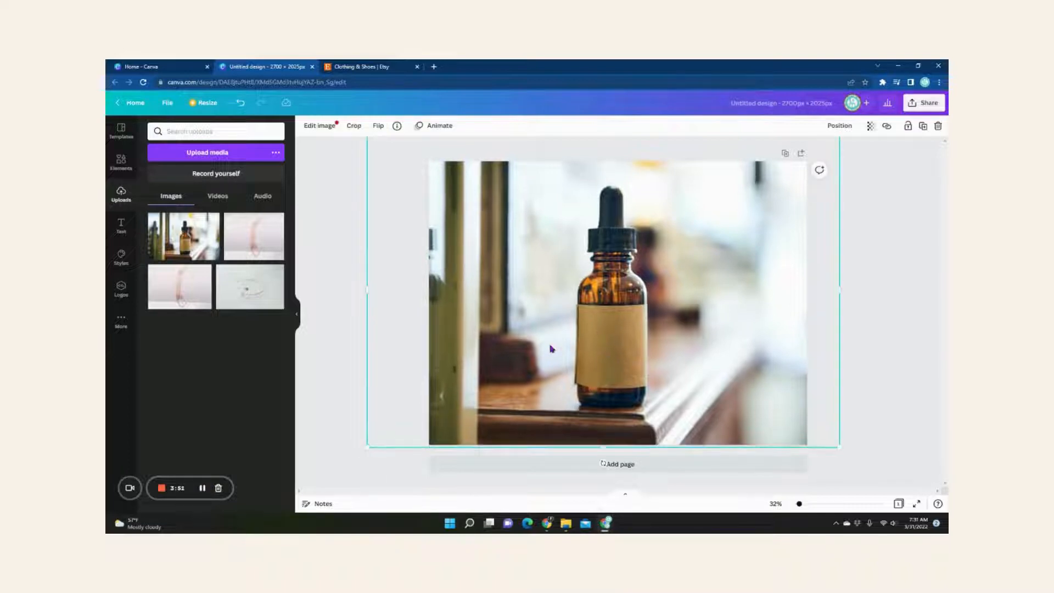
- Remove the background from the bottle photo with Background Remover
left_click(323, 132)
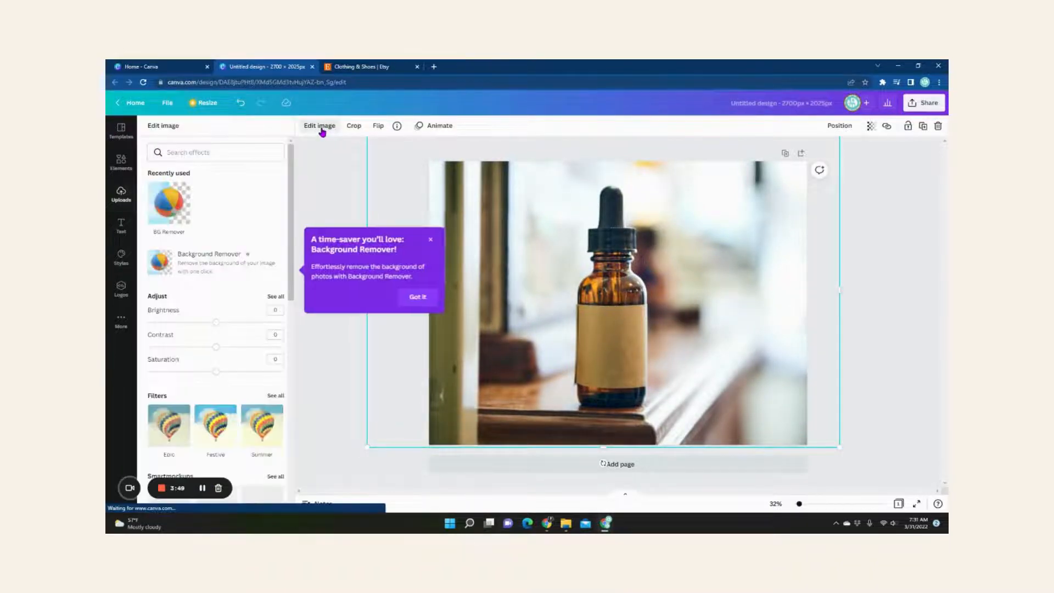
left_click(205, 259)
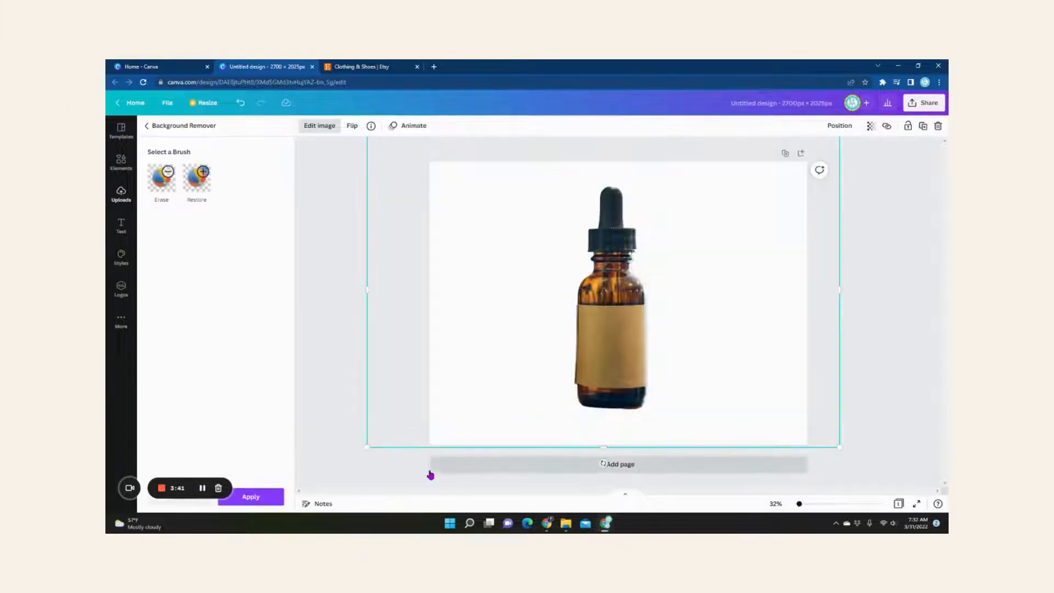
left_click(337, 335)
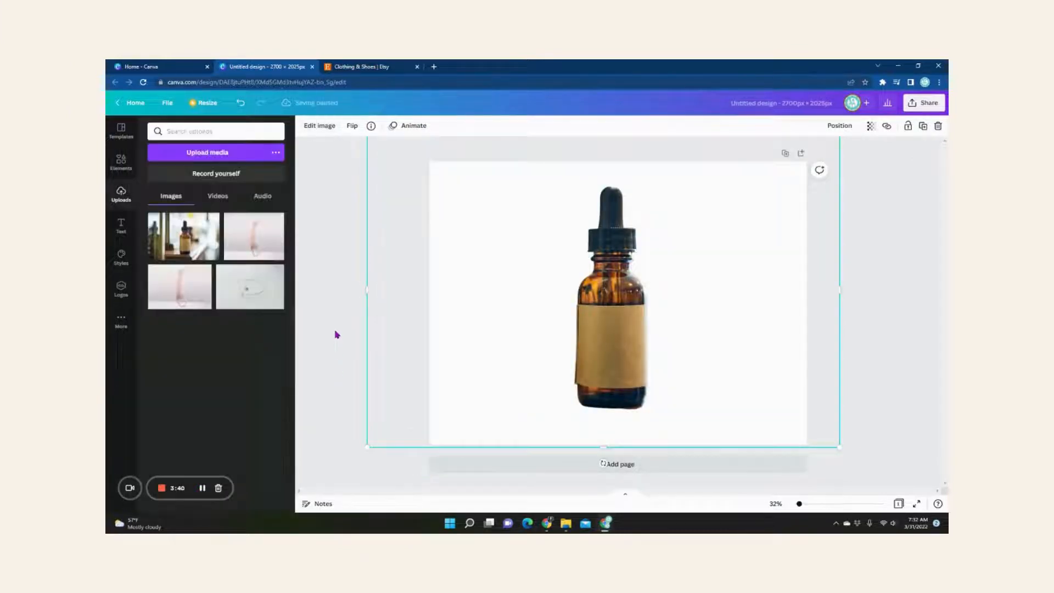
left_click(329, 268)
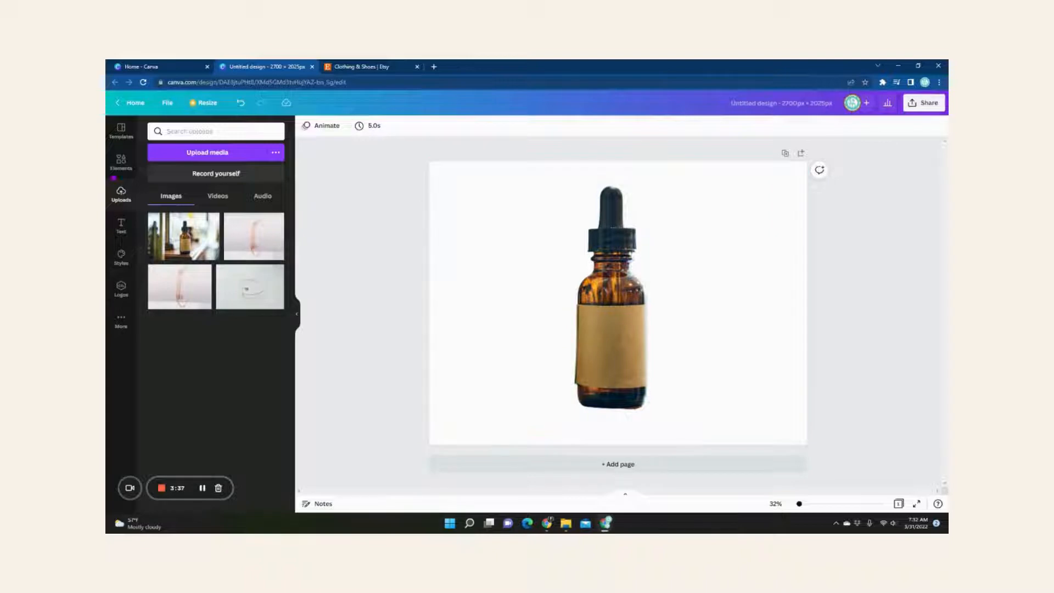
- Search the elements library for "wood"
left_click(119, 164)
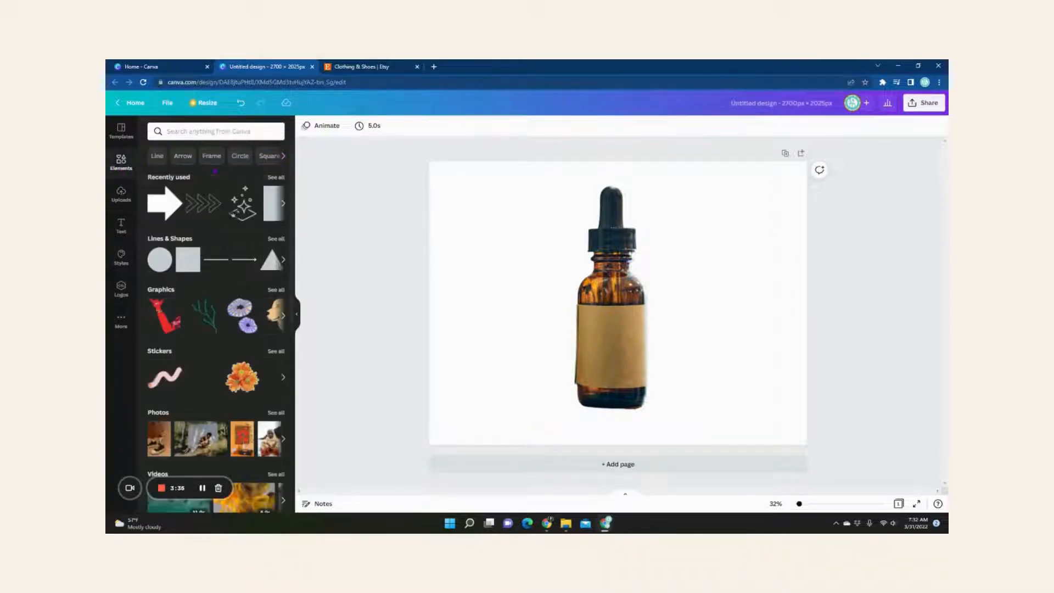
left_click(220, 134)
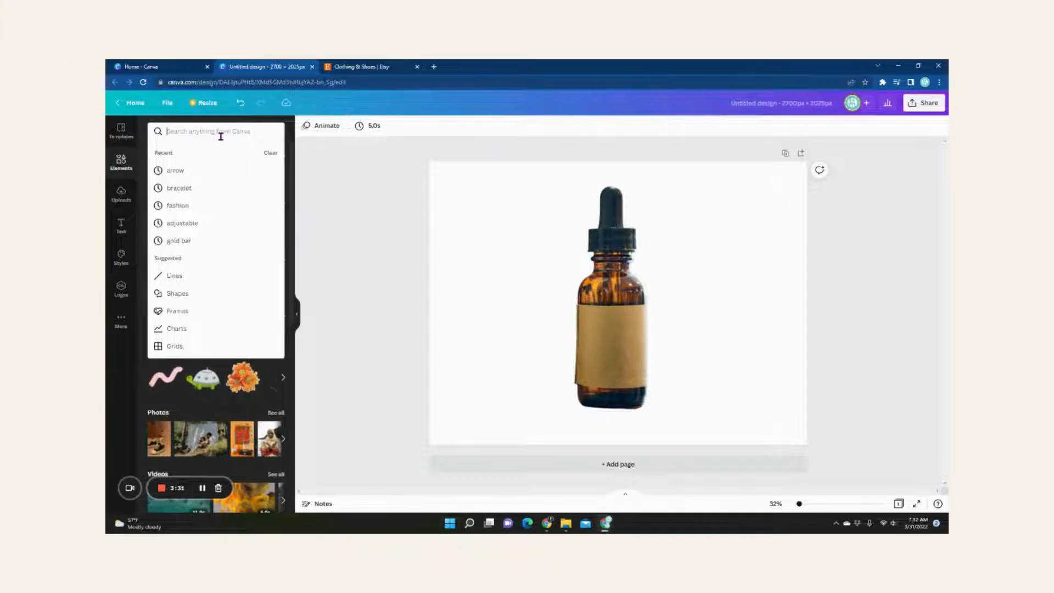
type("wood")
key("Return")
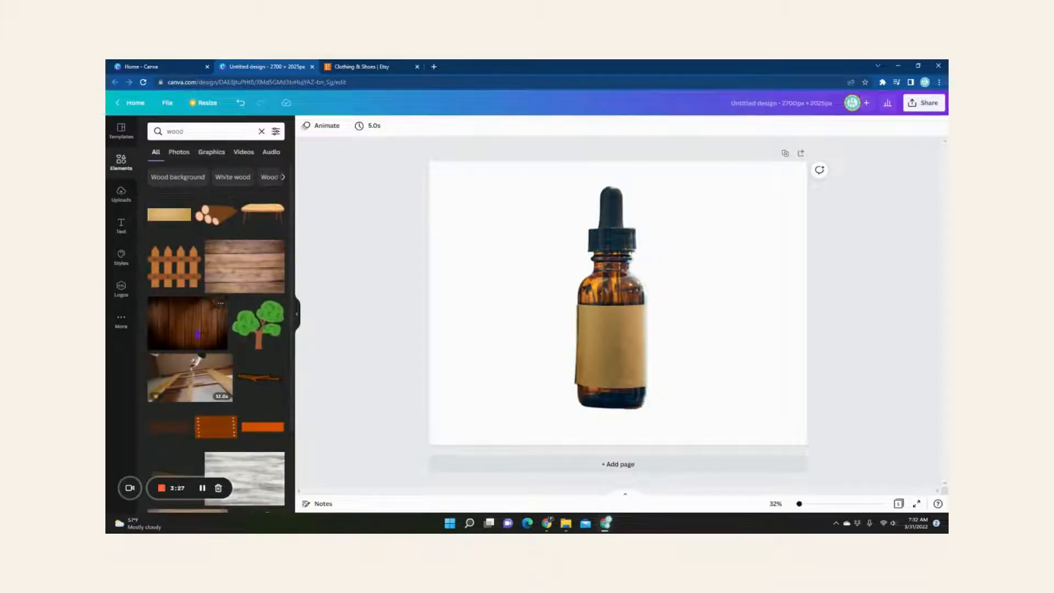
- Try the dark wood plank photo as the page background and undo the replacement
left_click_drag(203, 328, 474, 182)
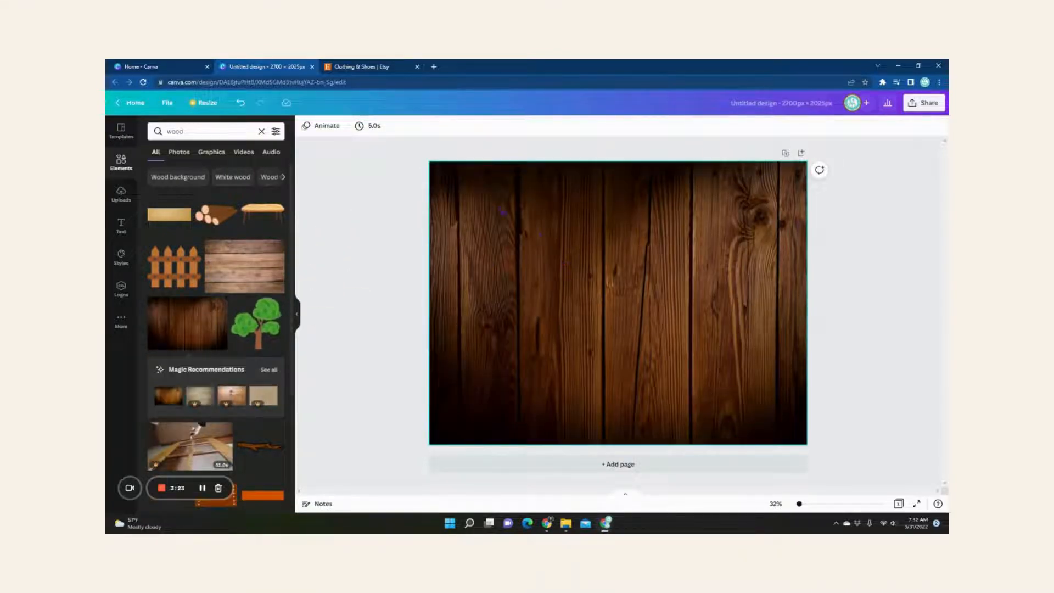
right_click(500, 208)
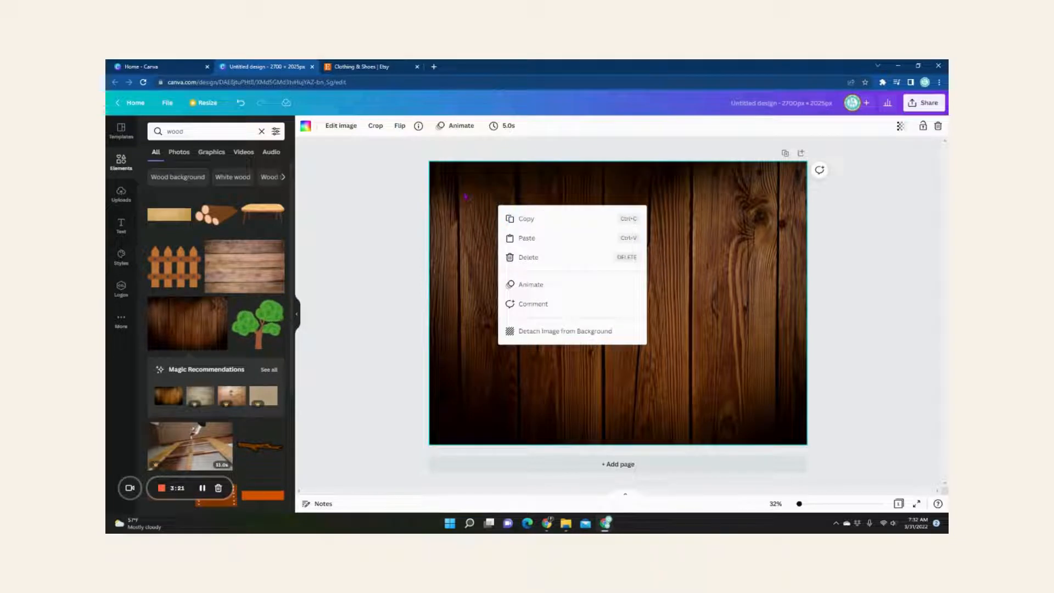
left_click(461, 218)
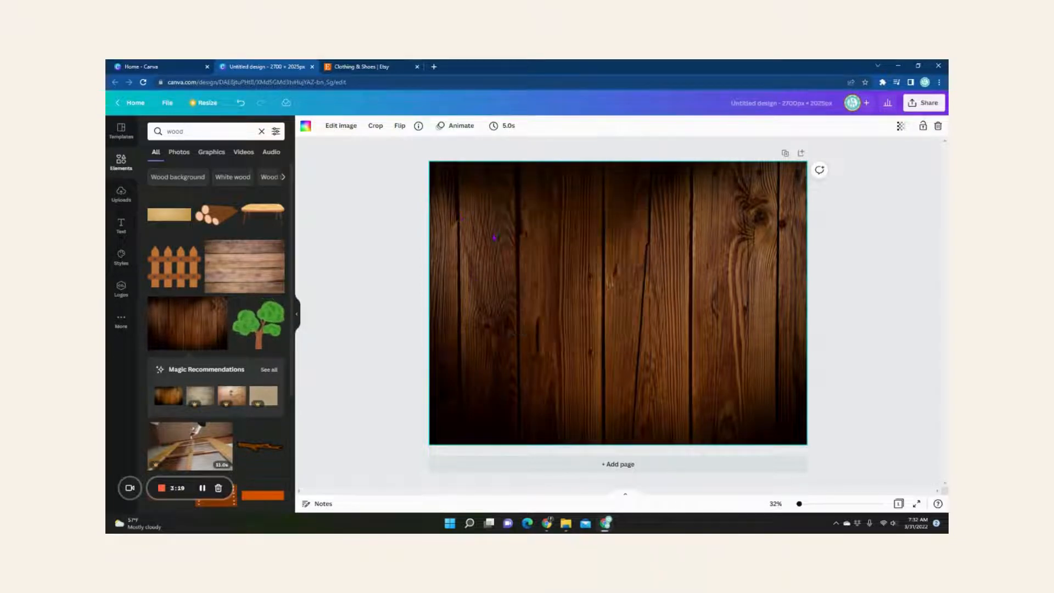
left_click_drag(492, 226, 654, 321)
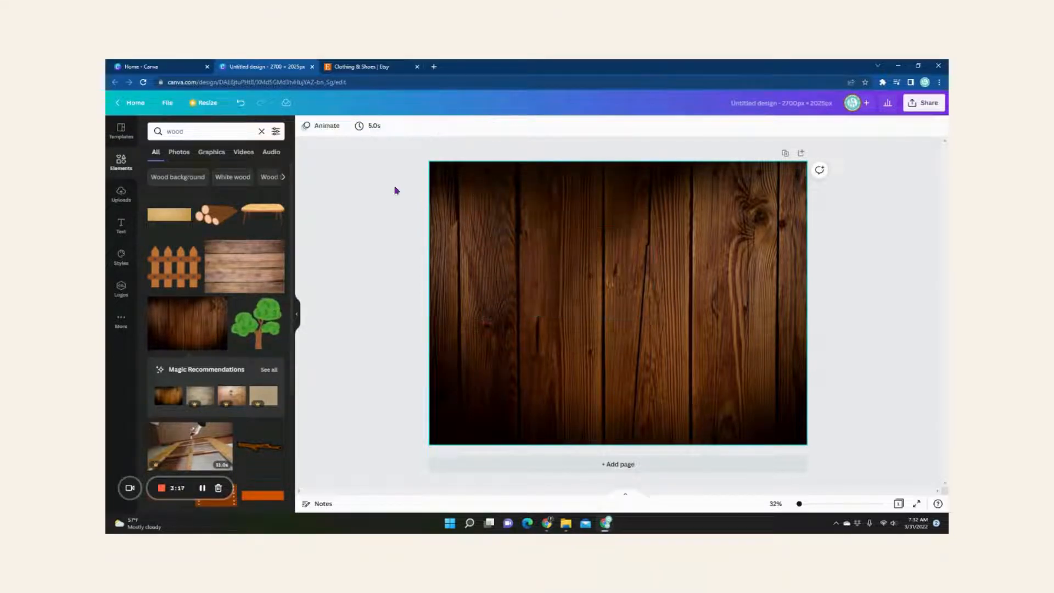
left_click(241, 104)
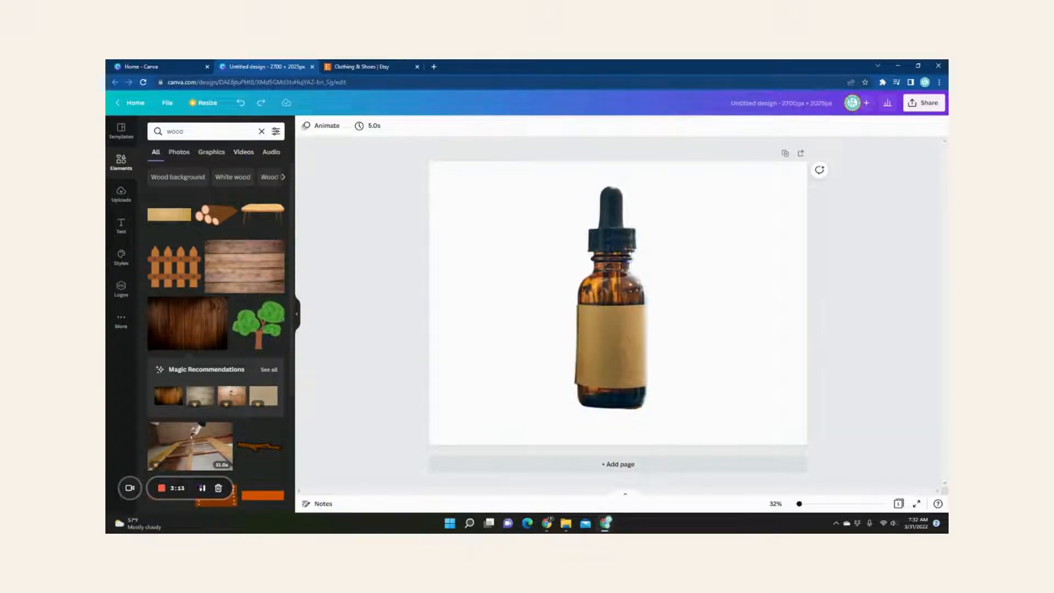
left_click(202, 488)
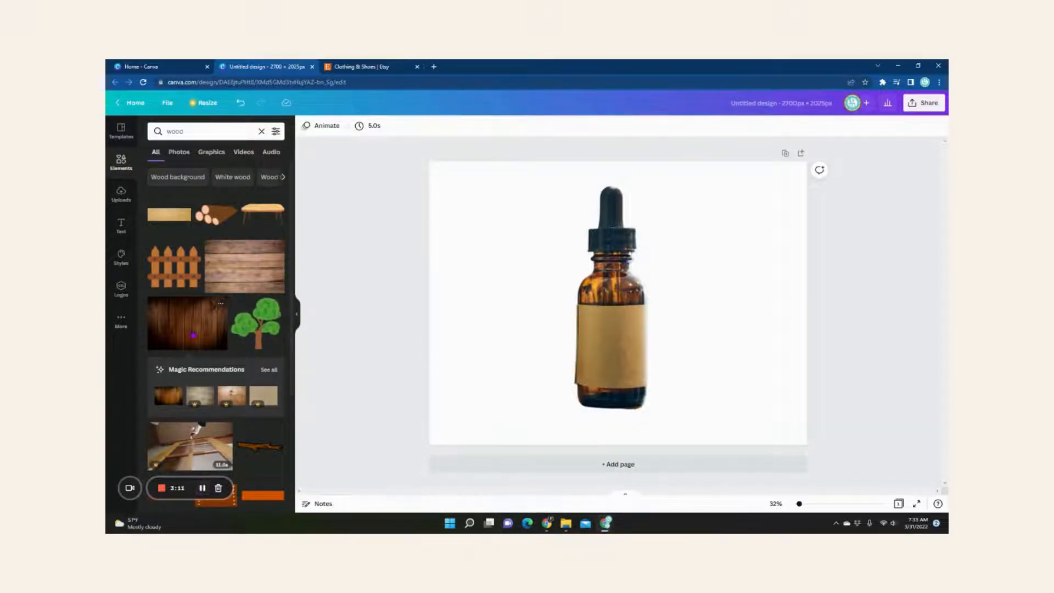
- Add the dark wood plank photo as a separate image, stretched to cover the page and placed behind the bottle
left_click_drag(187, 316, 714, 240)
left_click_drag(768, 271, 582, 252)
left_click_drag(461, 187, 422, 162)
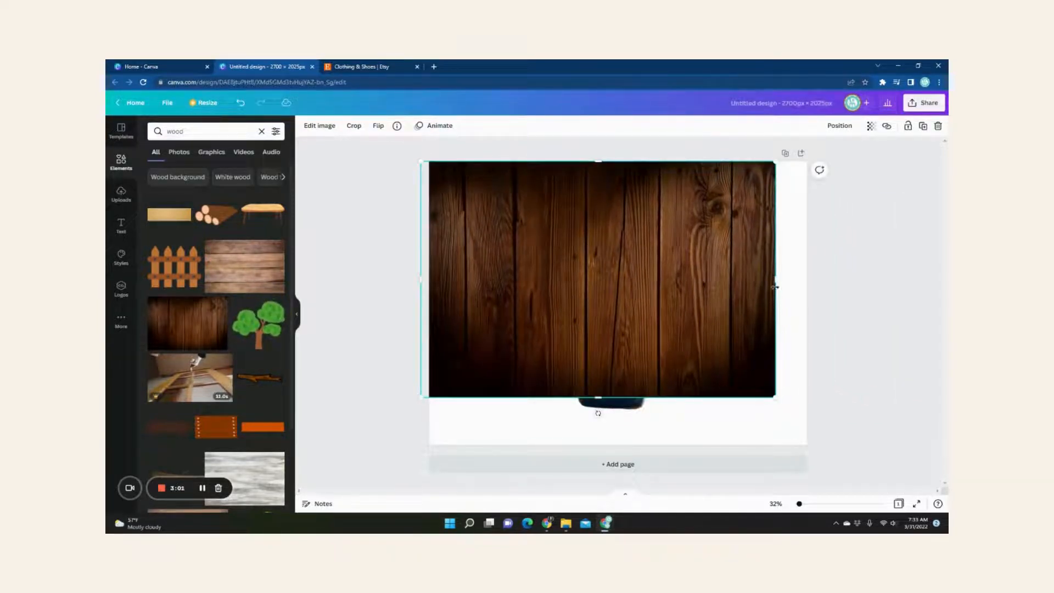
left_click_drag(775, 287, 811, 290)
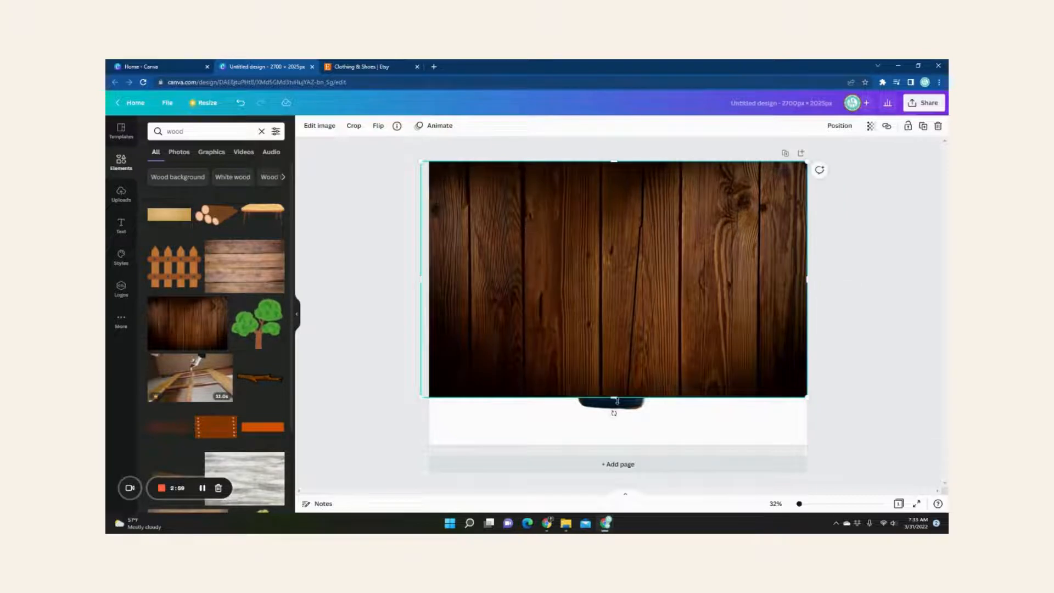
left_click_drag(617, 402, 615, 446)
right_click(763, 333)
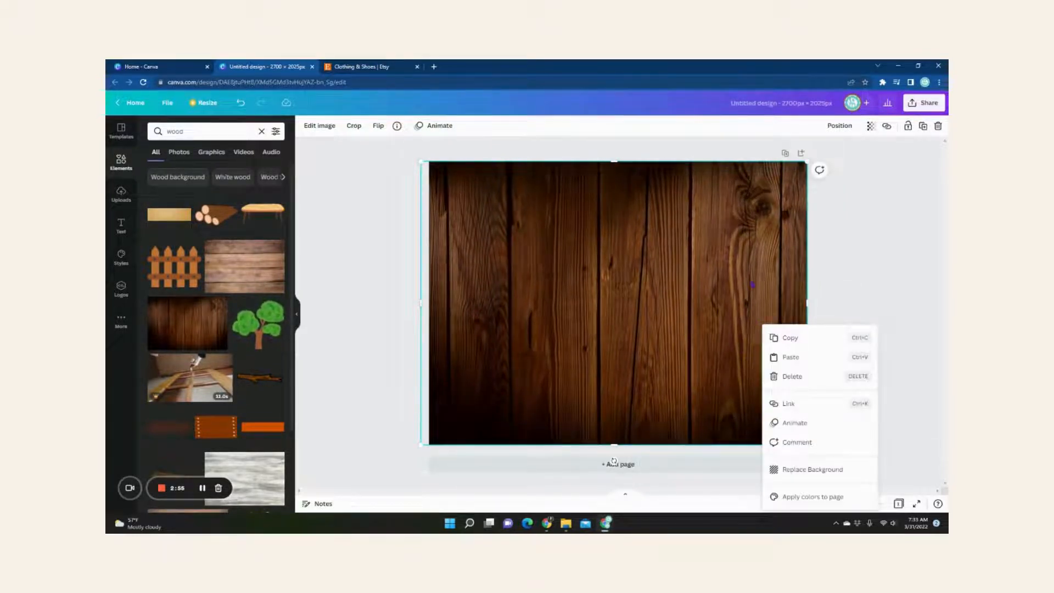
left_click(770, 267)
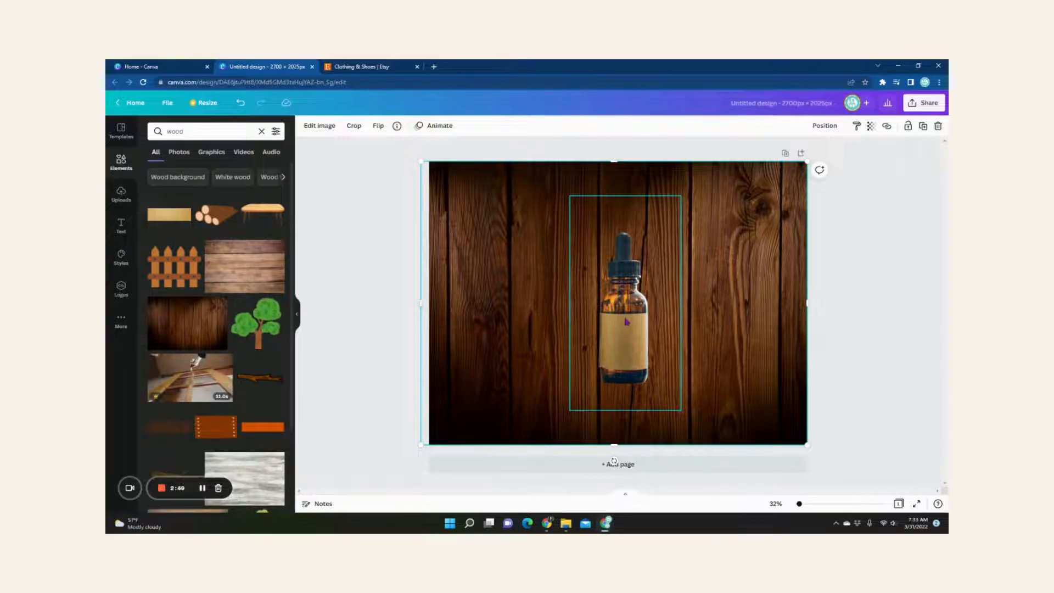
- Enlarge the bottle cutout to about 1,096 × 2,113 px and centre it over the wood planks
left_click_drag(618, 322, 621, 315)
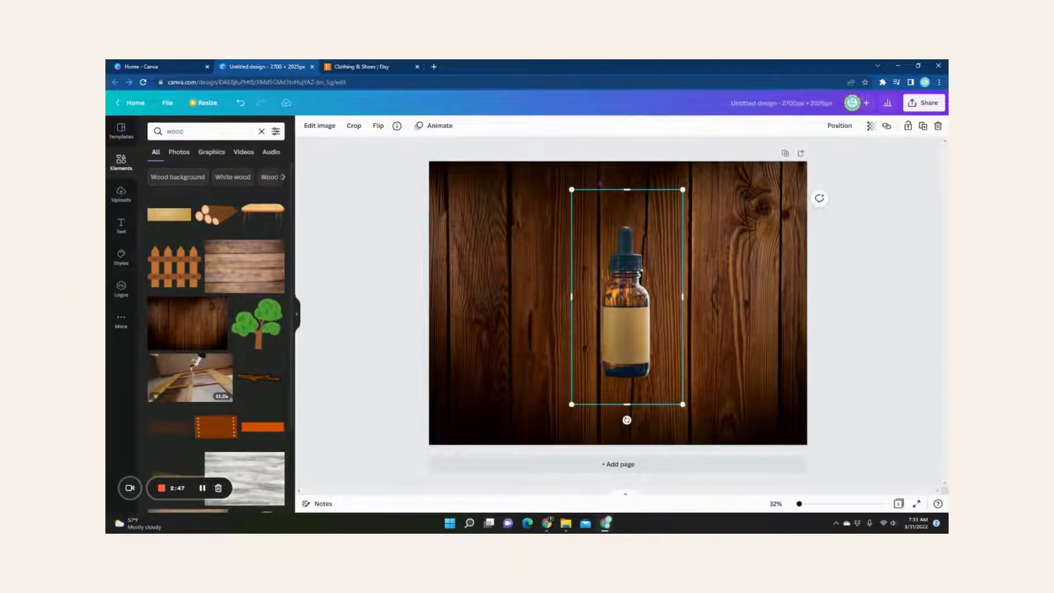
left_click_drag(575, 192, 466, 134)
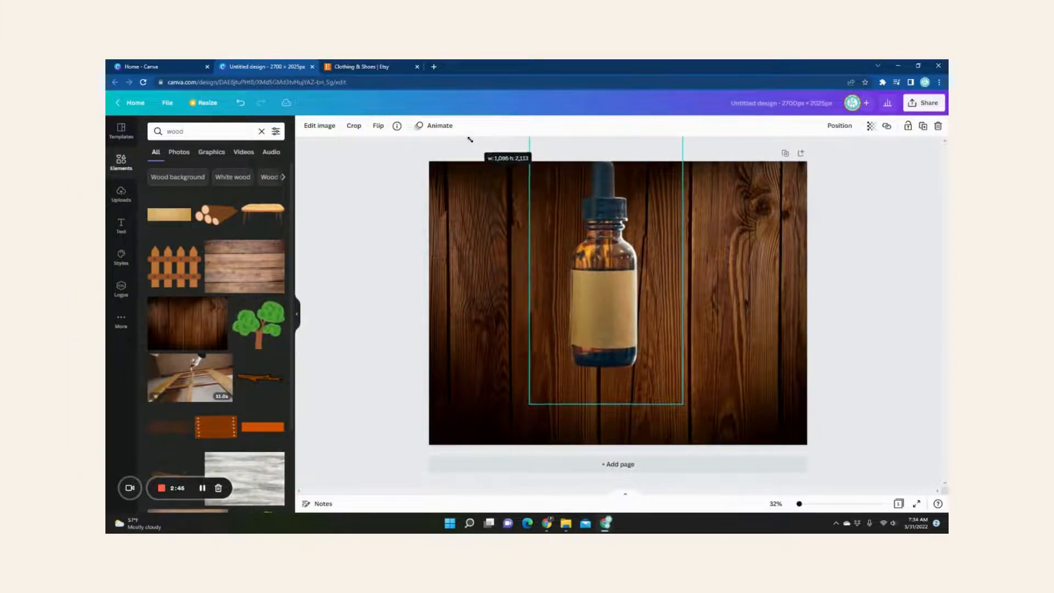
left_click_drag(615, 297, 618, 320)
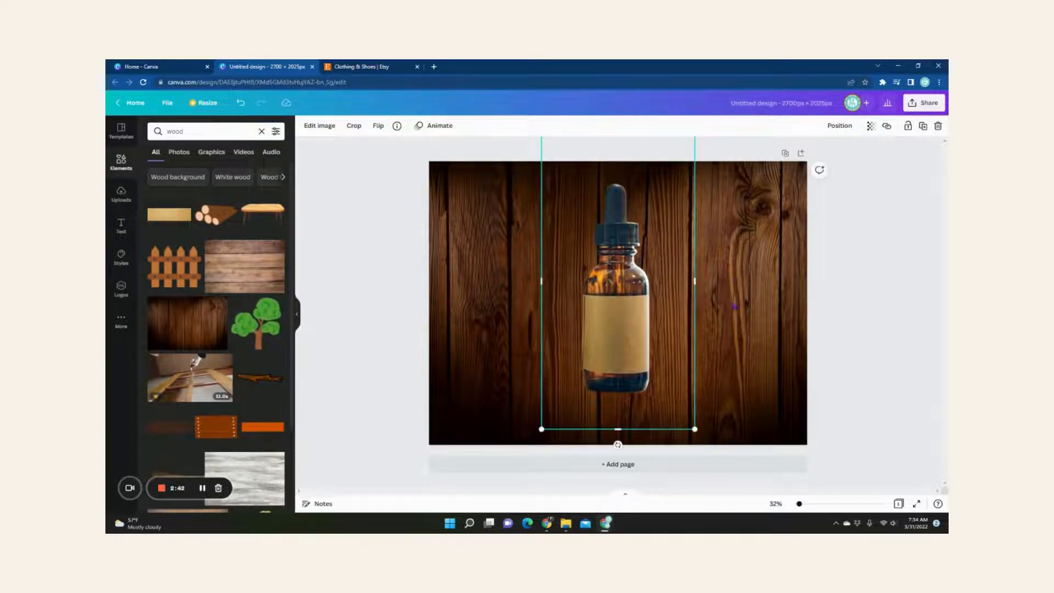
- Slightly lower the wood background's brightness, reduce its saturation, and nudge the bottle cutout a little down the page
left_click(753, 271)
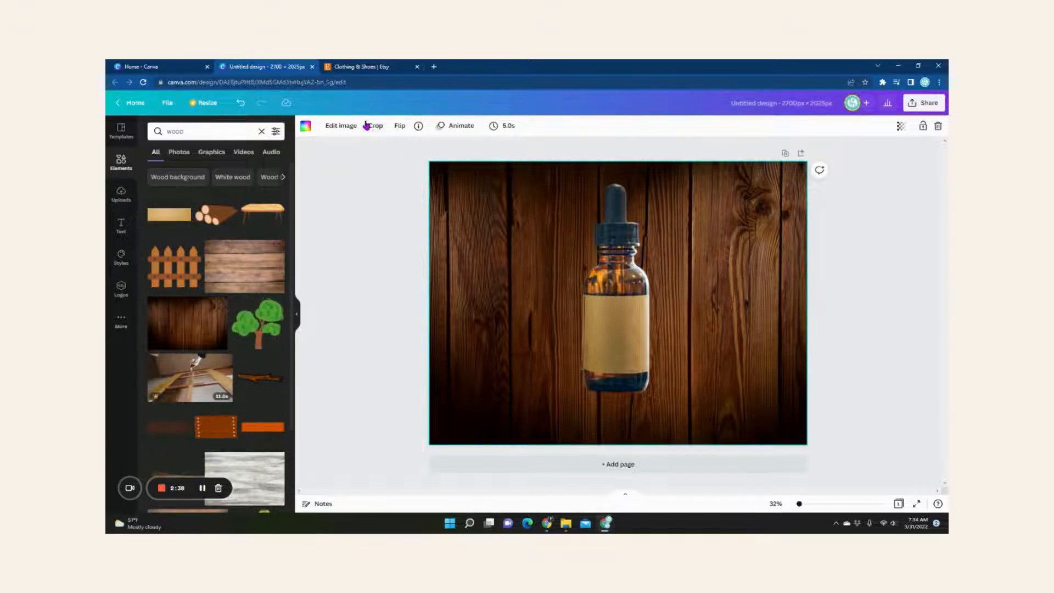
left_click(343, 127)
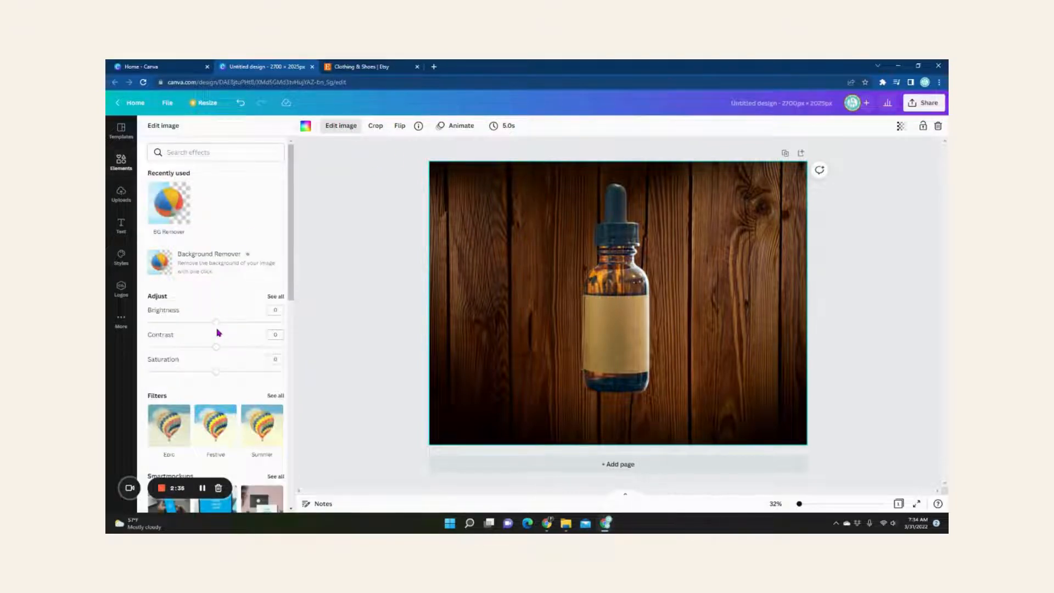
mouse_move(207, 324)
left_mouse_down()
mouse_move(172, 319)
mouse_move(211, 325)
left_mouse_up()
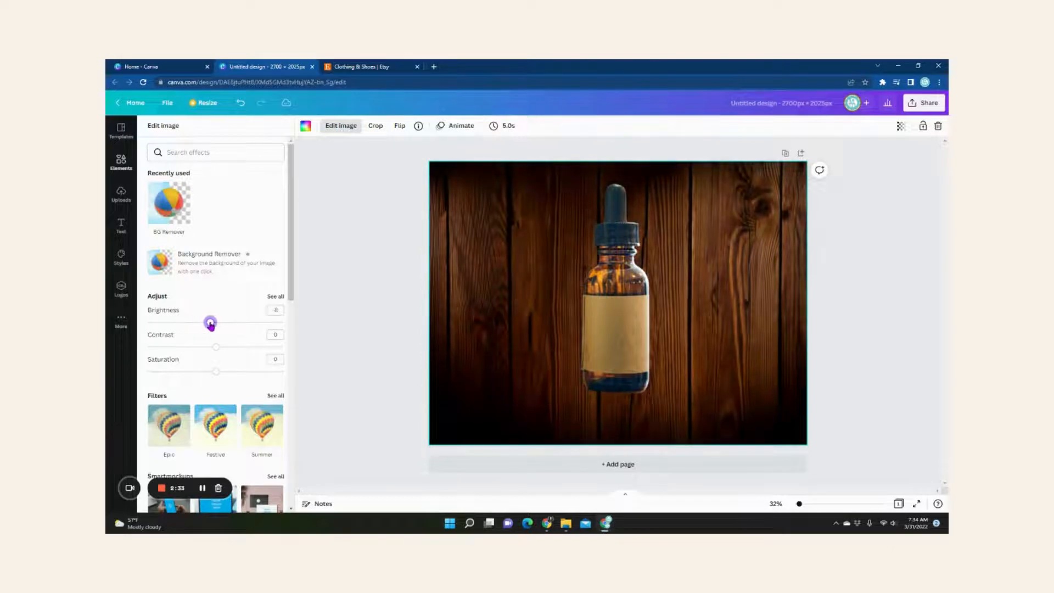
left_click(216, 348)
left_click_drag(217, 374, 184, 373)
left_click_drag(611, 305, 612, 314)
left_click(366, 341)
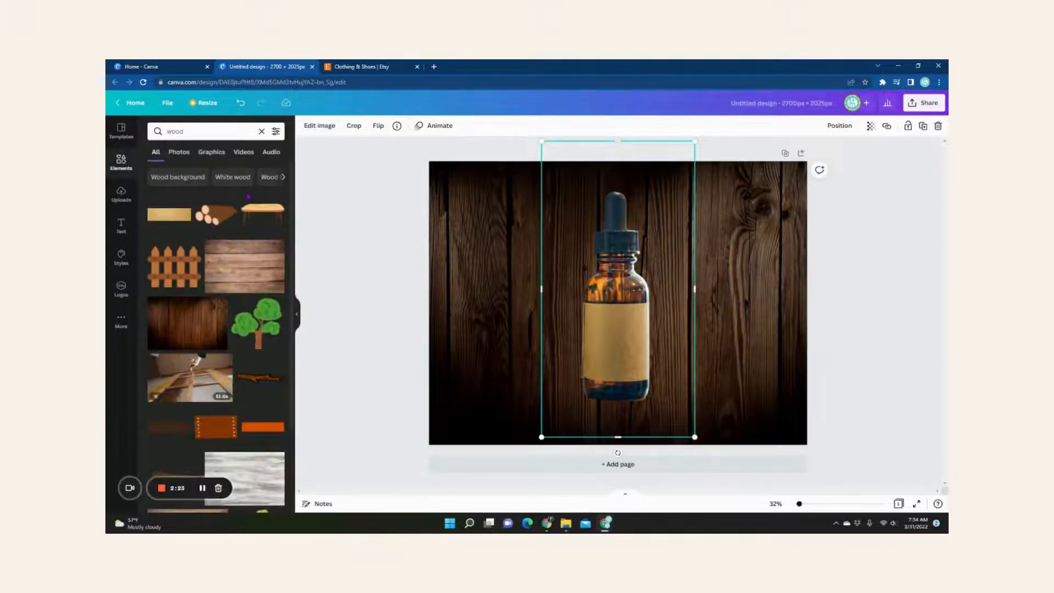
- Try the mixed brown plank photo as the background before replacing it with the distressed white wood photo, and enlarge the bottle very slightly
scroll(220, 385, "down", 5)
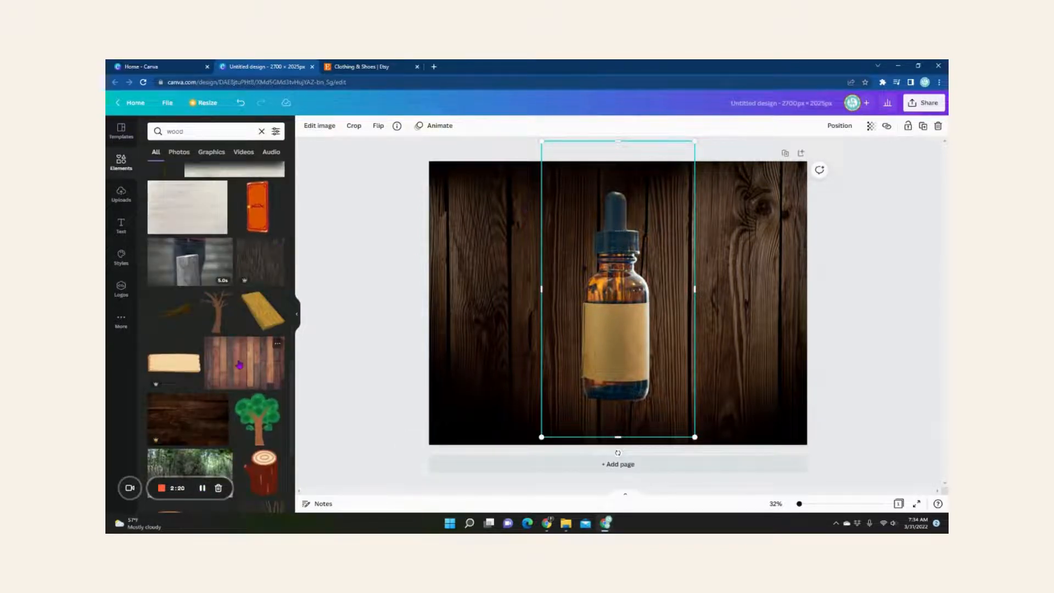
left_click_drag(254, 352, 472, 226)
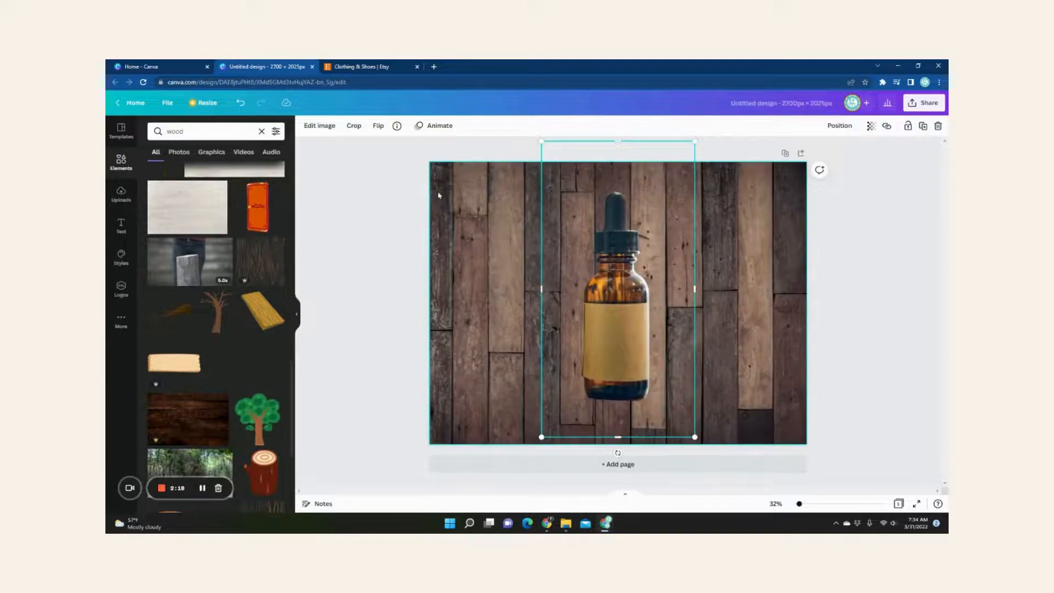
scroll(204, 347, "down", 4)
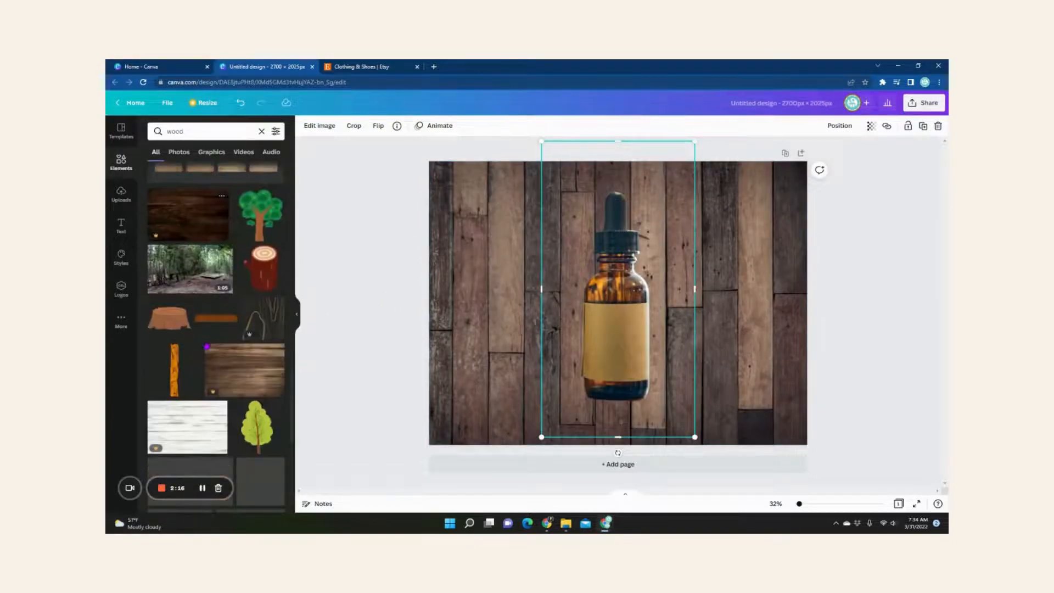
left_click_drag(186, 427, 459, 210)
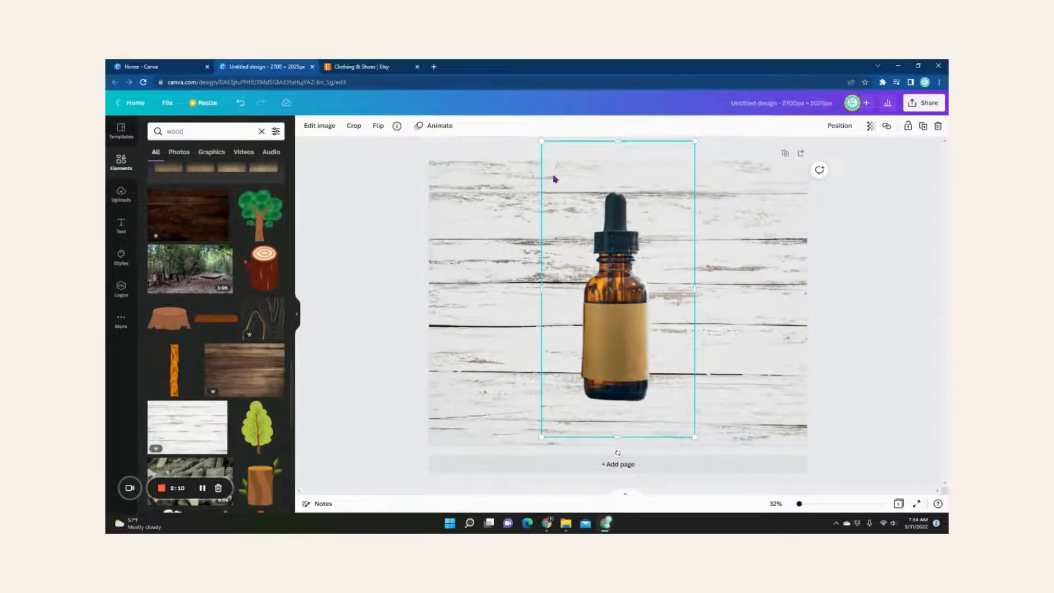
left_click_drag(540, 141, 535, 140)
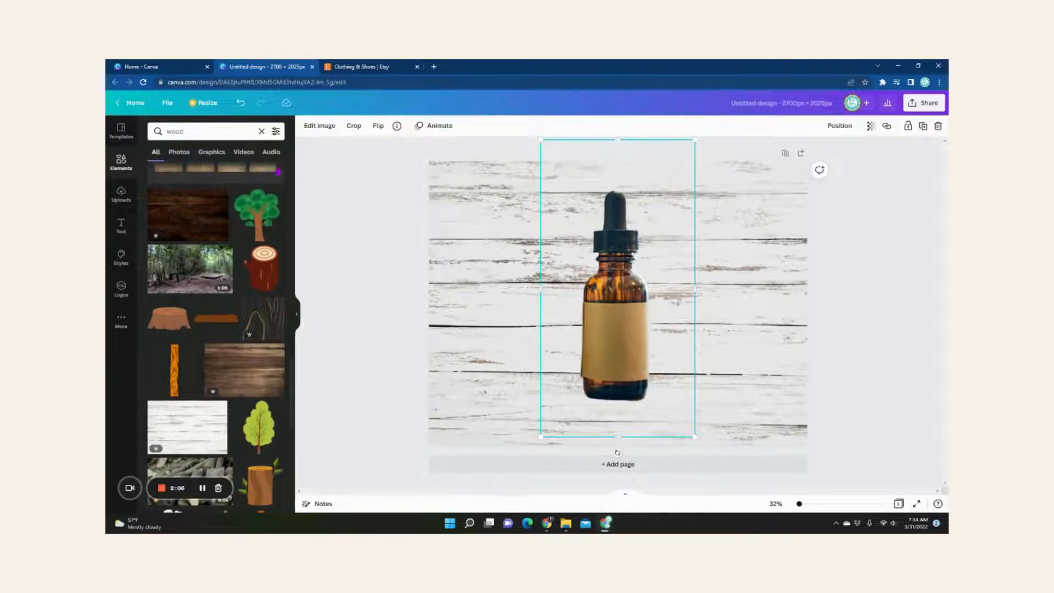
- Search the elements library for "comb" and place the blue-grey comb graphic to the right of the bottle
left_click(215, 153)
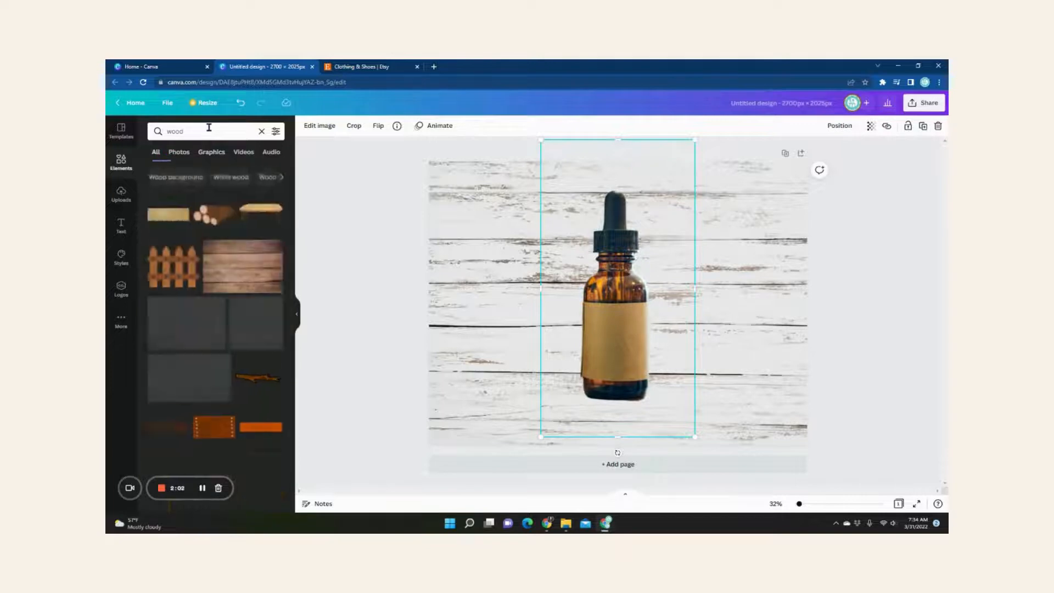
left_click(203, 132)
type("comb")
key("Return")
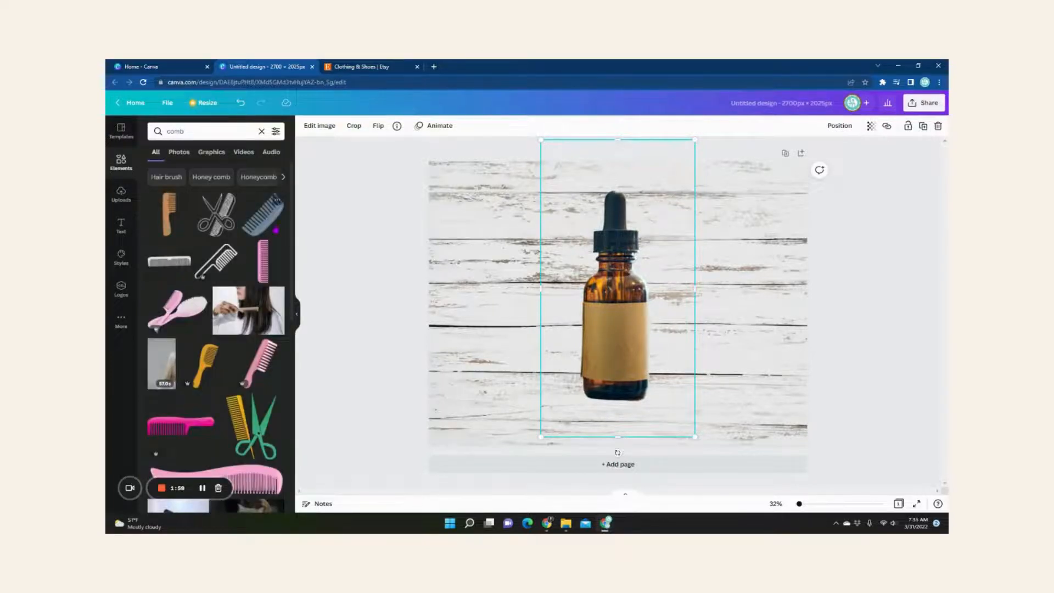
left_click_drag(276, 231, 781, 339)
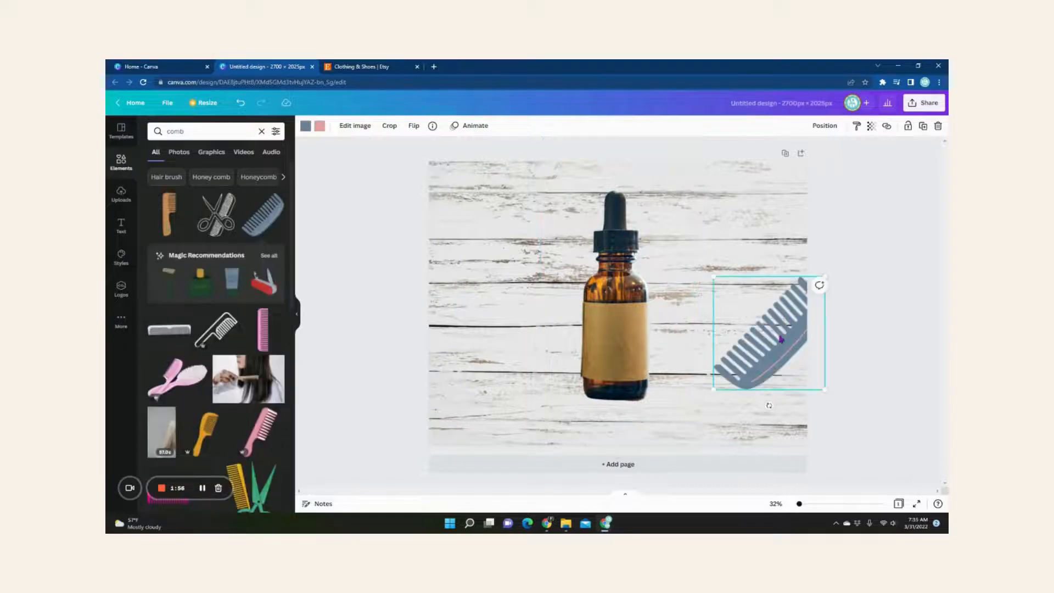
- Add the black comb with a handle, shrink it to about 854 × 801 px, and place it to the lower left of the bottle
scroll(203, 386, "down", 5)
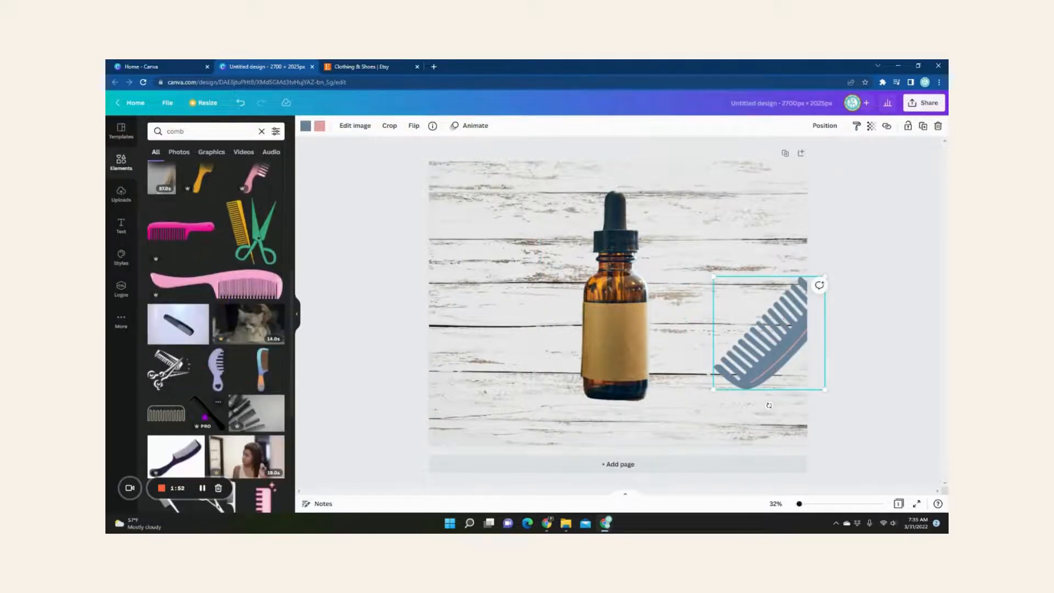
left_click_drag(217, 389, 799, 223)
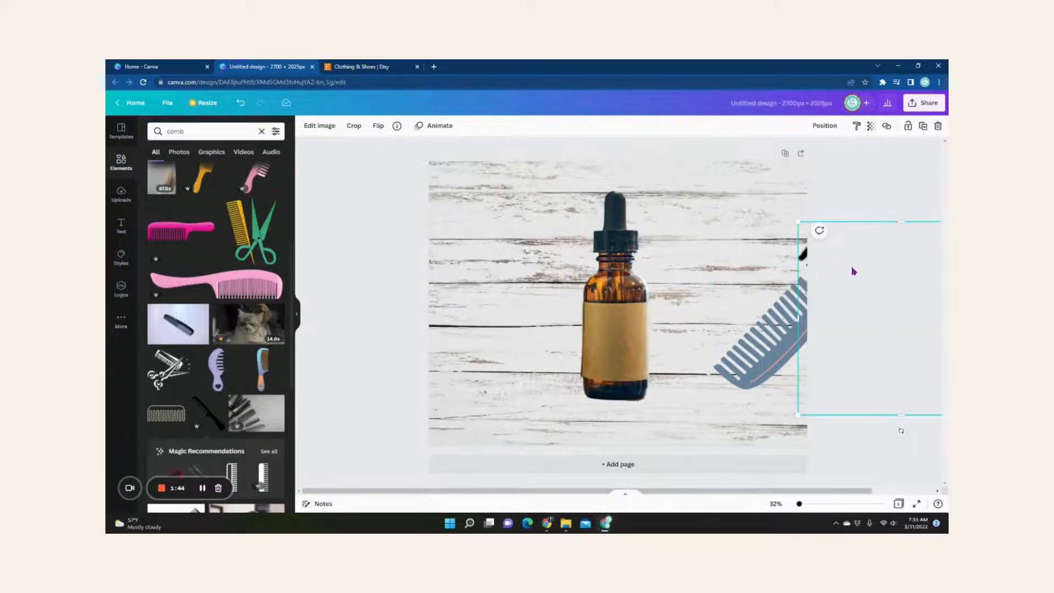
left_click_drag(854, 273, 516, 275)
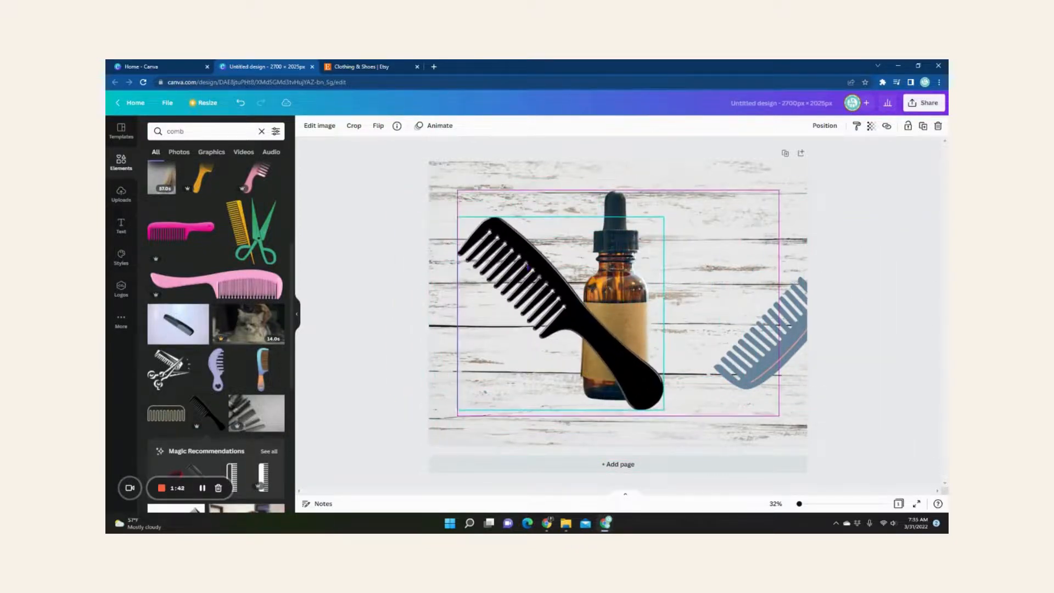
left_click_drag(667, 220, 576, 298)
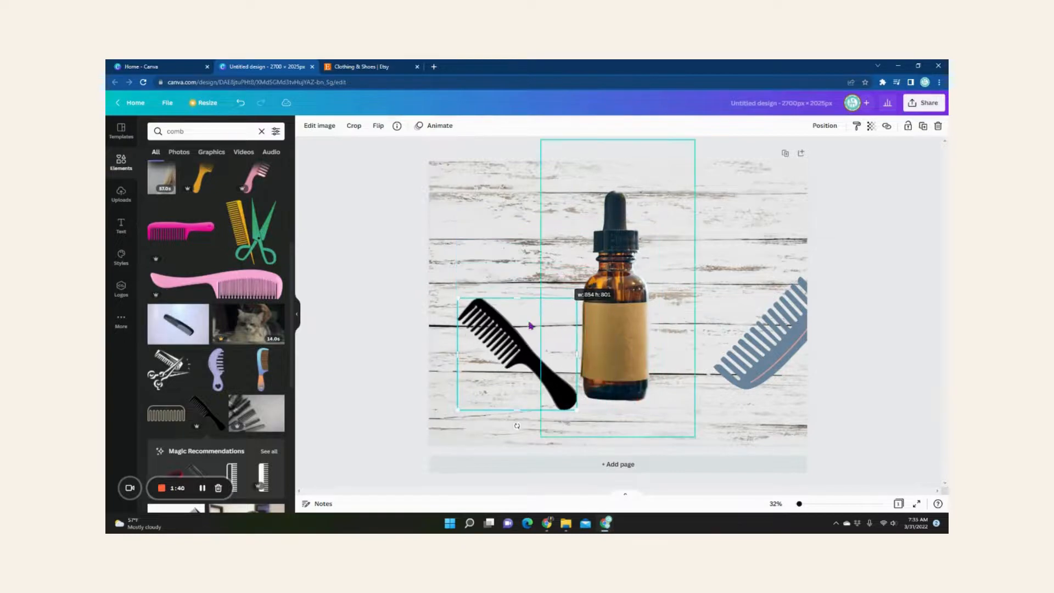
left_click_drag(513, 336, 485, 354)
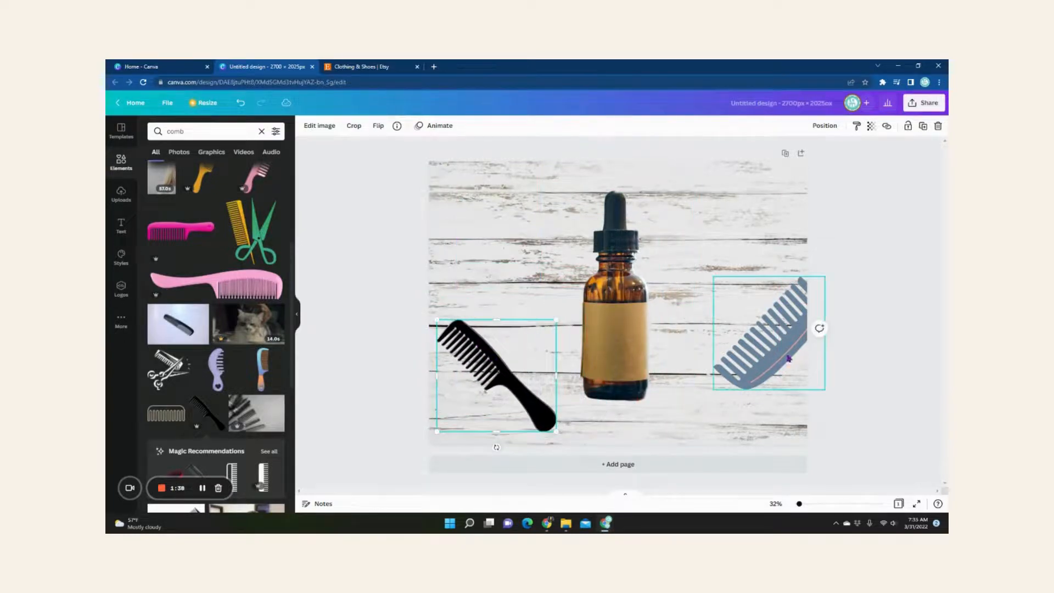
- Move the blue-grey comb fully onto the page, to the lower right of the bottle, and deselect it
left_click_drag(785, 347, 759, 367)
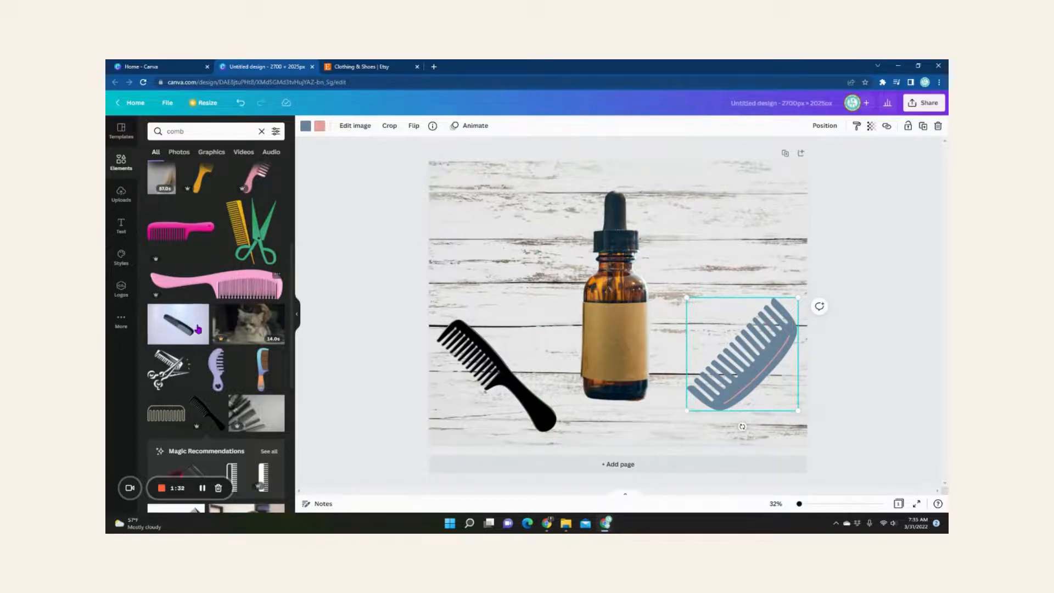
scroll(201, 330, "down", 2)
scroll(271, 275, "down", 5)
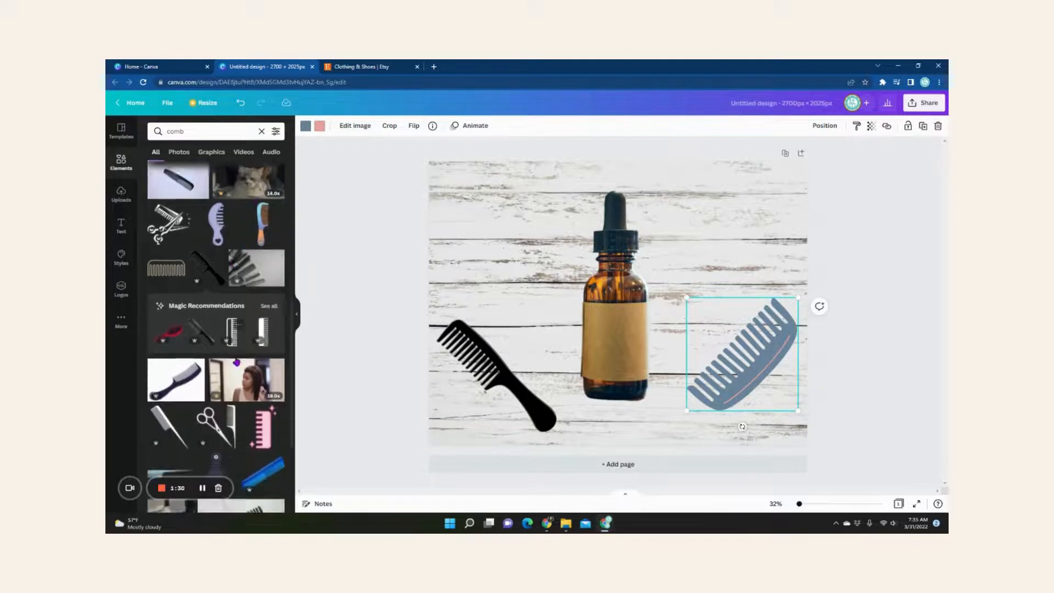
left_click(838, 254)
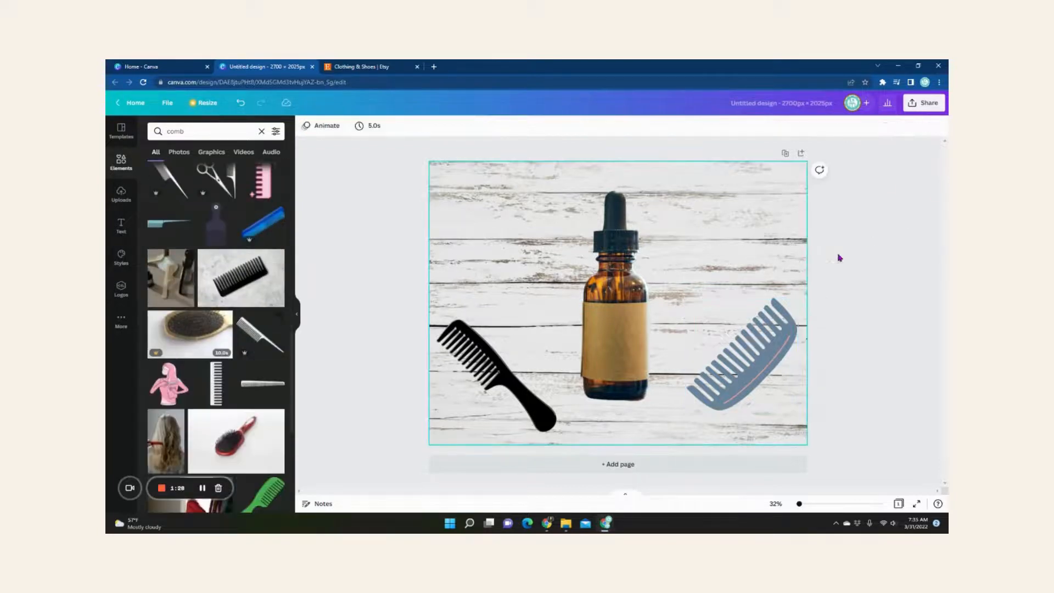
- Rename the design as "2700 x 2025"
left_click(922, 105)
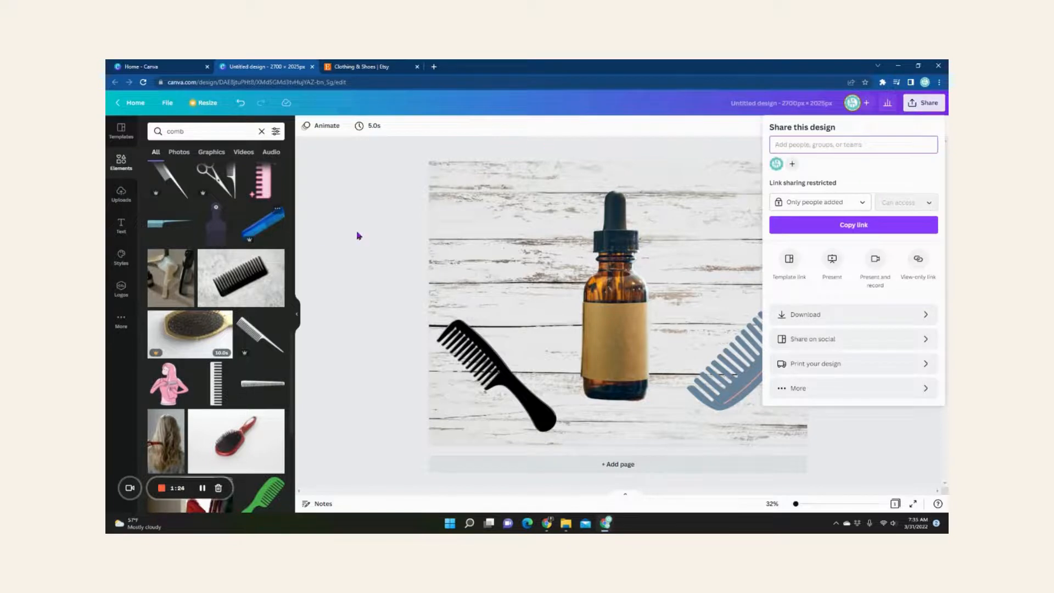
left_click(355, 186)
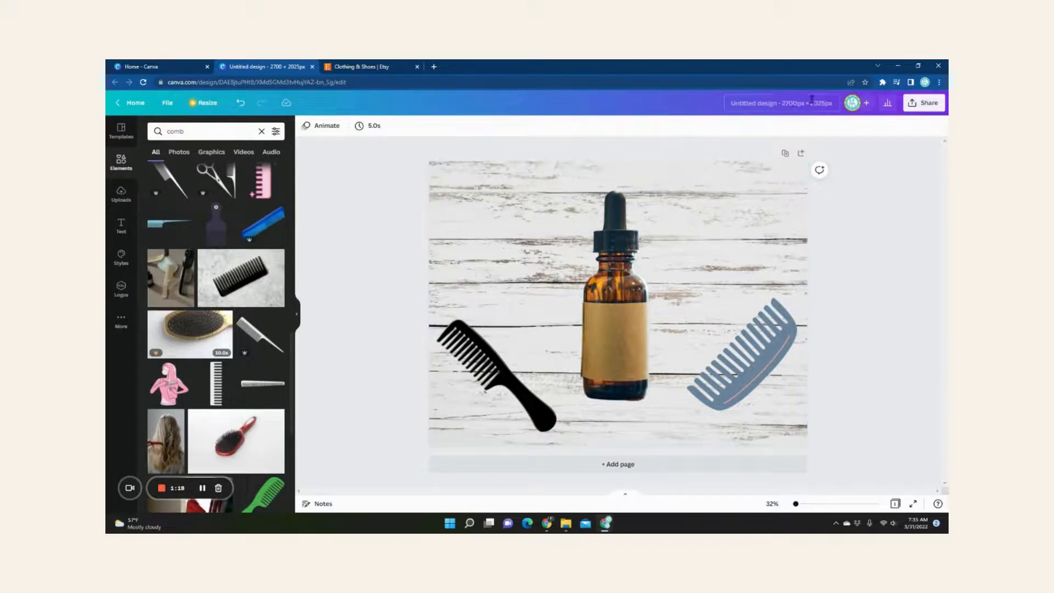
left_click(794, 102)
type("2700 x 2025")
- Download the design as a JPG with quality 100
left_click(924, 103)
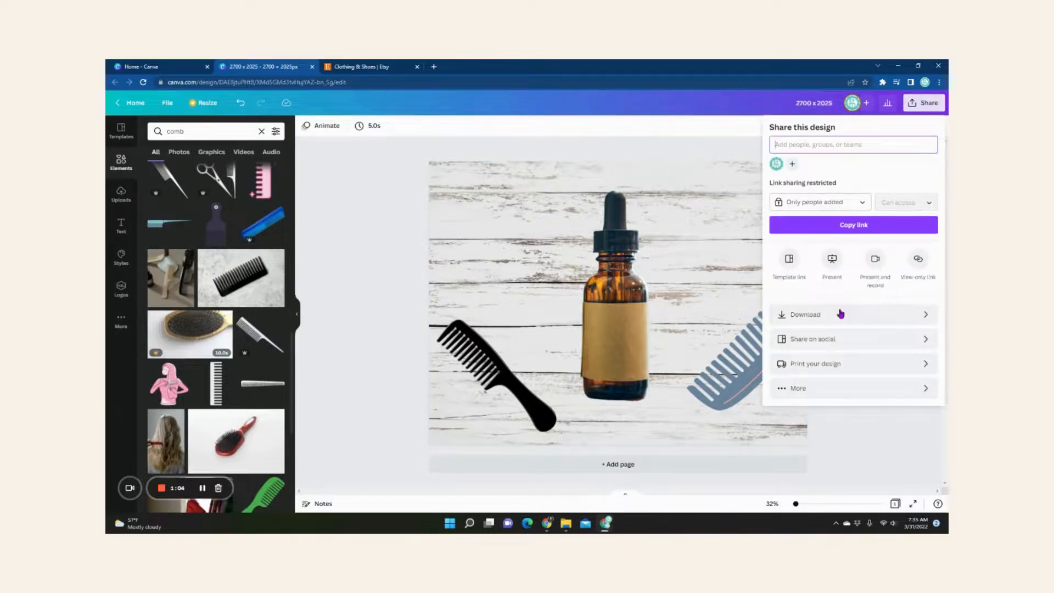
left_click(817, 316)
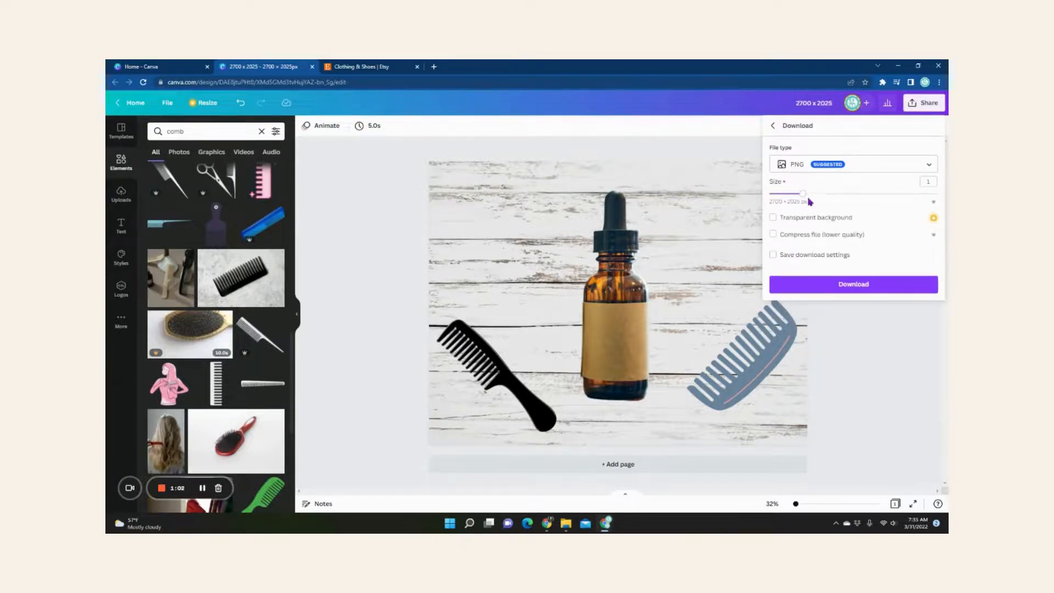
left_click(841, 166)
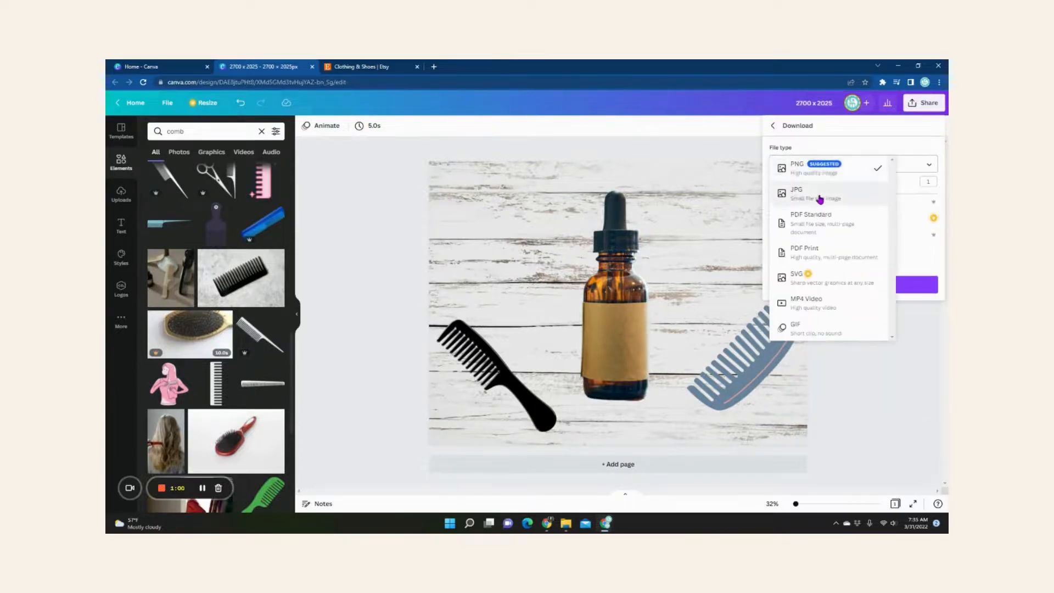
left_click(819, 199)
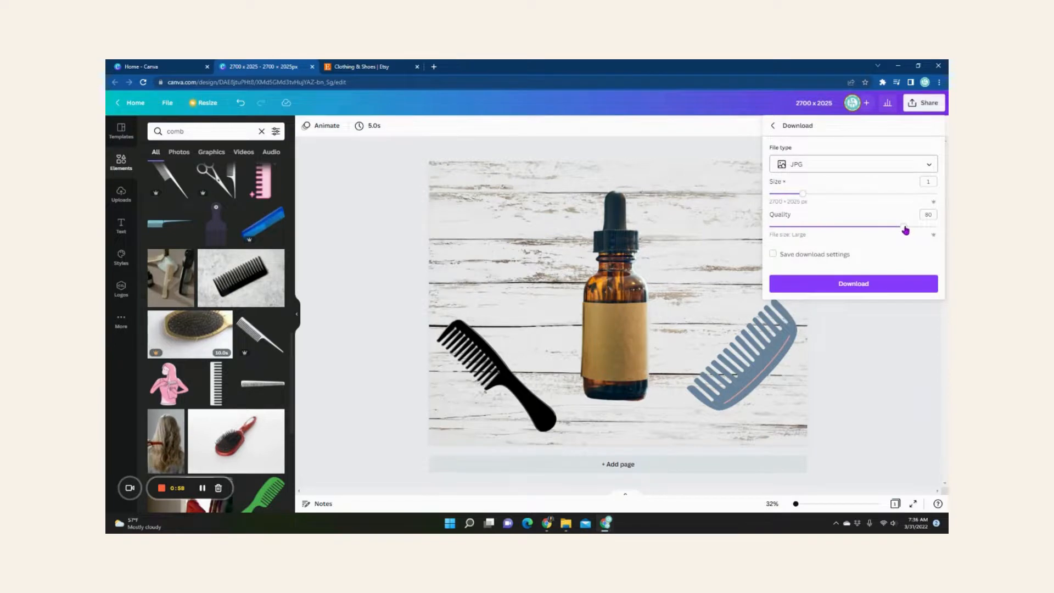
left_click_drag(903, 226, 937, 227)
mouse_move(803, 199)
left_mouse_down()
mouse_move(937, 194)
mouse_move(815, 204)
left_mouse_up()
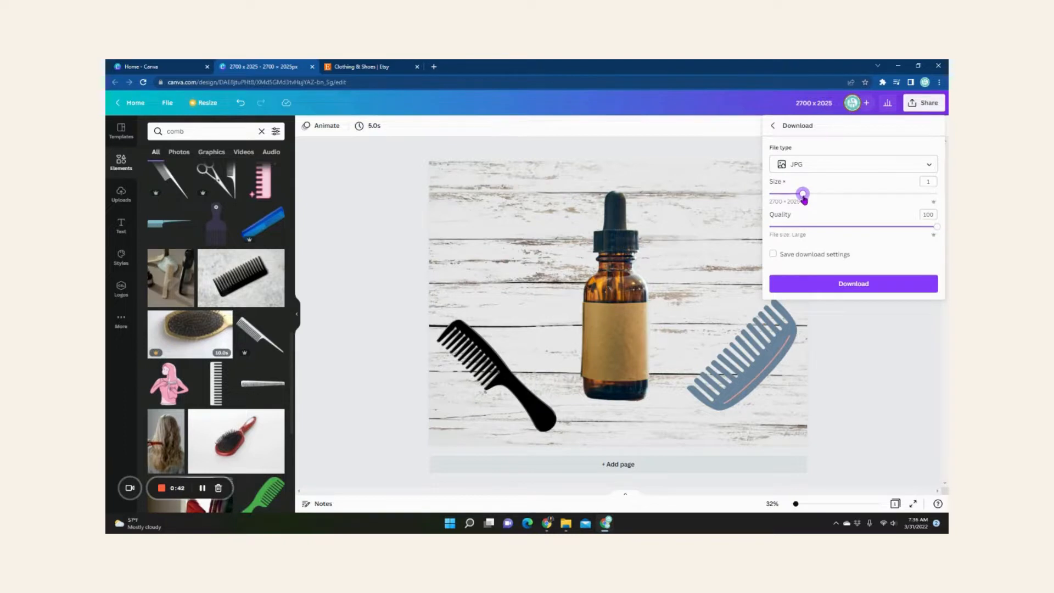
left_click_drag(803, 200, 823, 203)
left_click(852, 284)
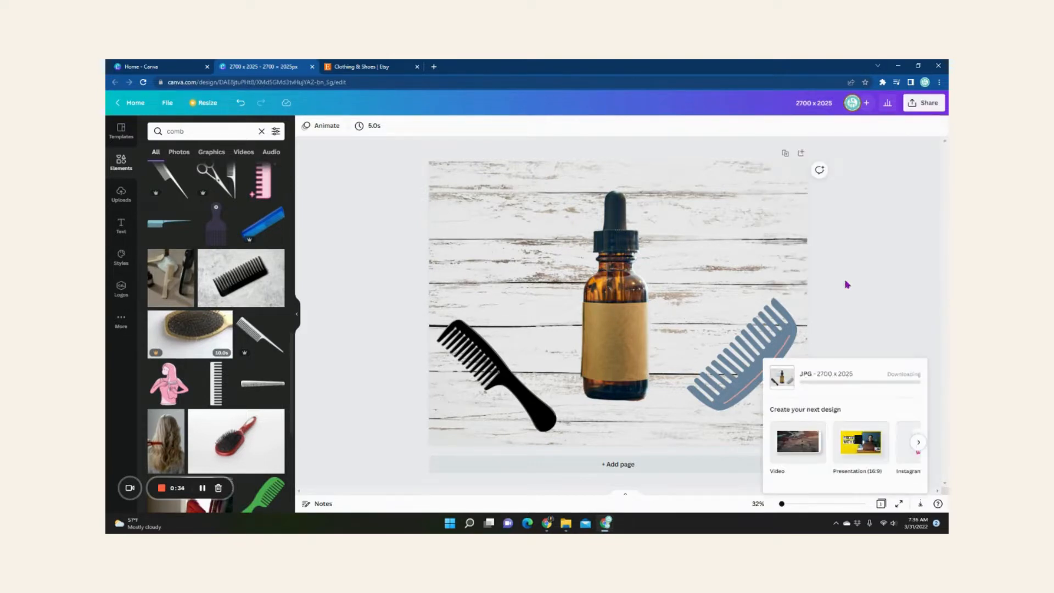